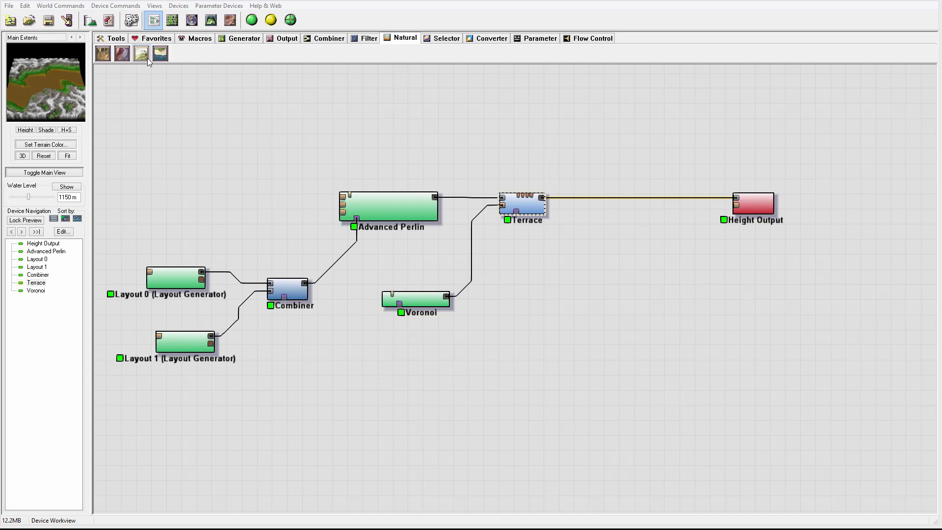
Add an Erosion device on the link between Terrace and Height Output, and space the devices farther apart
left_click(103, 54)
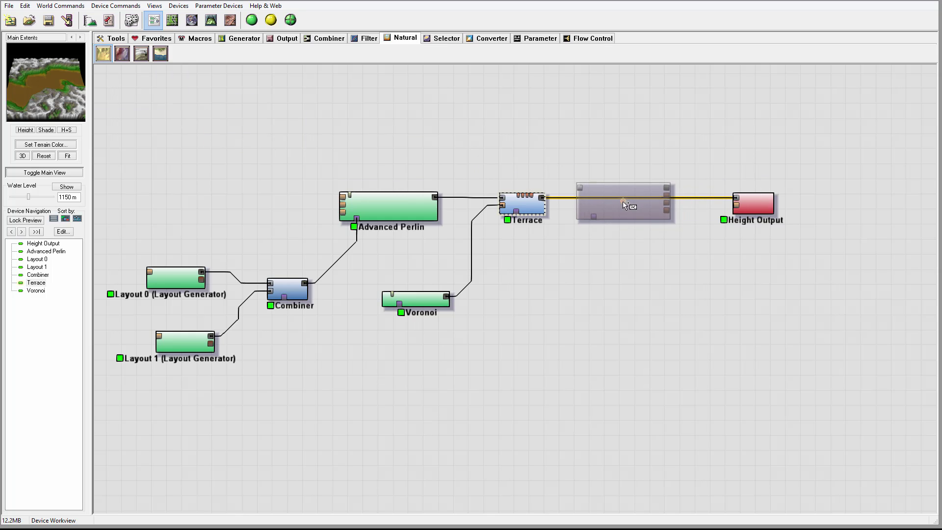
left_click(622, 197)
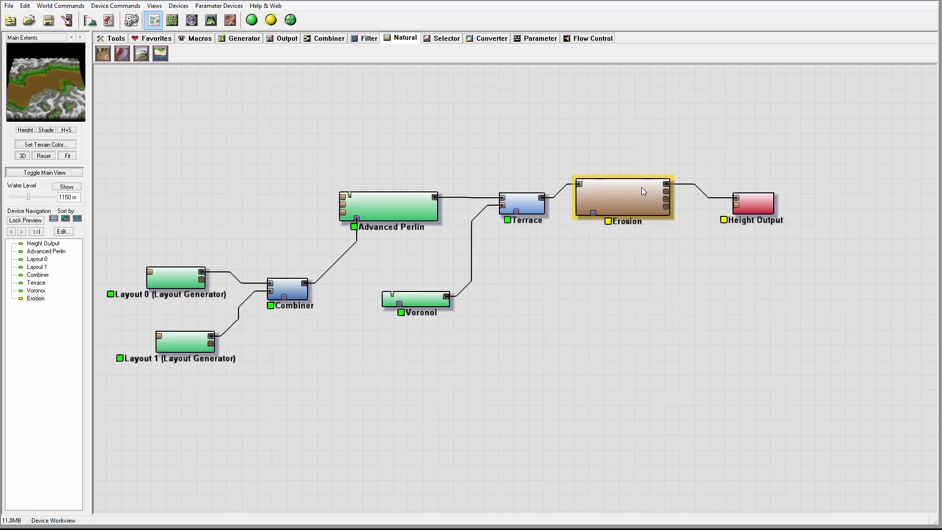
mouse_move(639, 190)
left_mouse_down()
mouse_move(639, 210)
mouse_move(643, 203)
left_mouse_up()
left_click_drag(754, 205, 848, 200)
left_click_drag(622, 210, 650, 205)
Open the Erosion device's settings and set the erosion method to Channeled Erosion with no filter
double_click(649, 205)
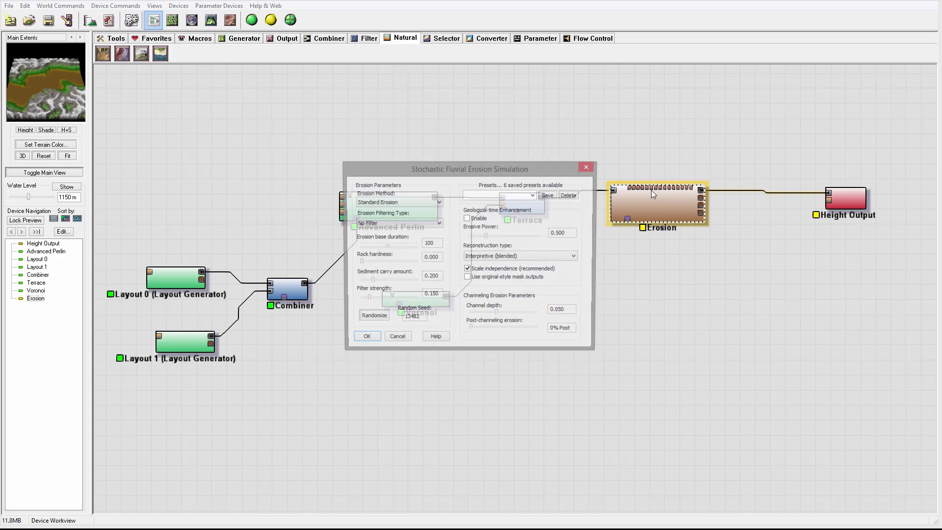
left_click_drag(483, 165, 538, 115)
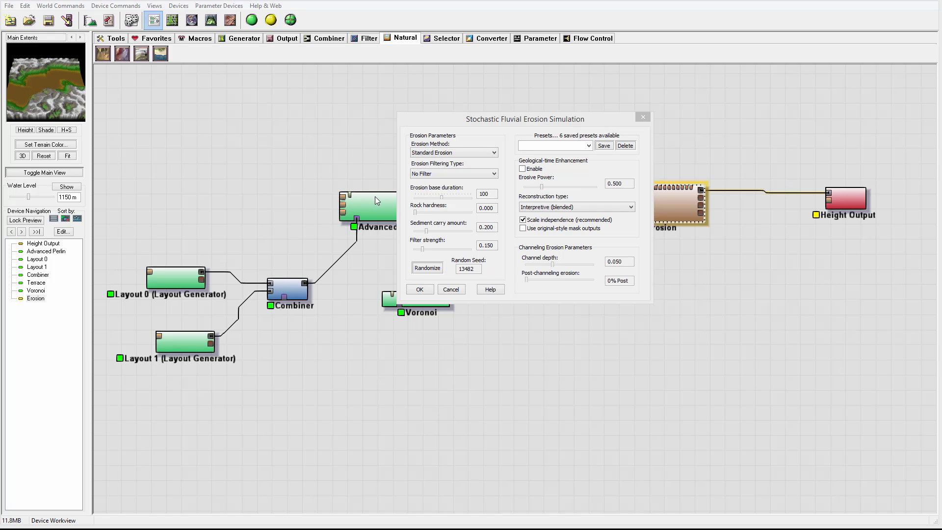
left_click_drag(496, 125, 504, 150)
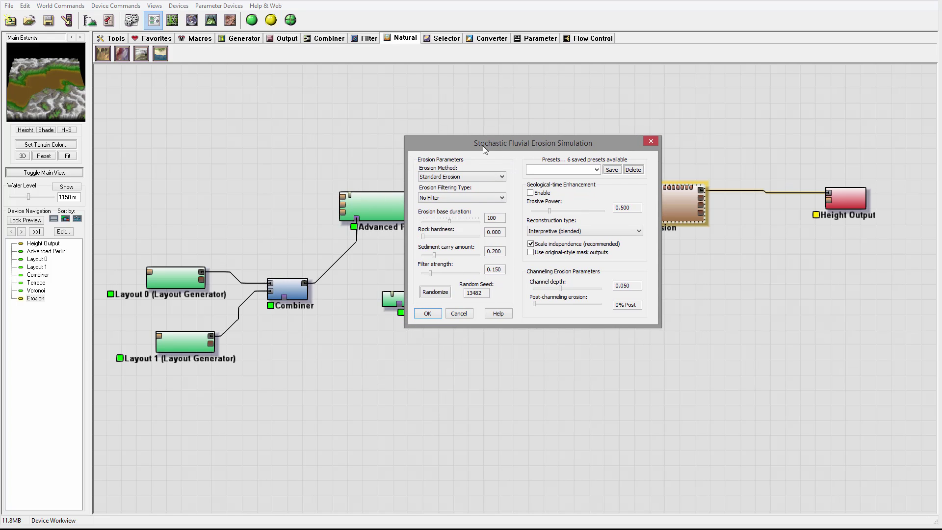
left_click(490, 178)
left_click(471, 191)
Enable geological-time enhancement at 0.230 erosive power, set rock hardness to 0.143 and sediment carry amount to 0.190, and apply the Erosion settings
left_click(538, 194)
left_click_drag(550, 213, 545, 213)
left_click_drag(424, 236, 429, 236)
left_click_drag(424, 257, 435, 257)
left_click(430, 316)
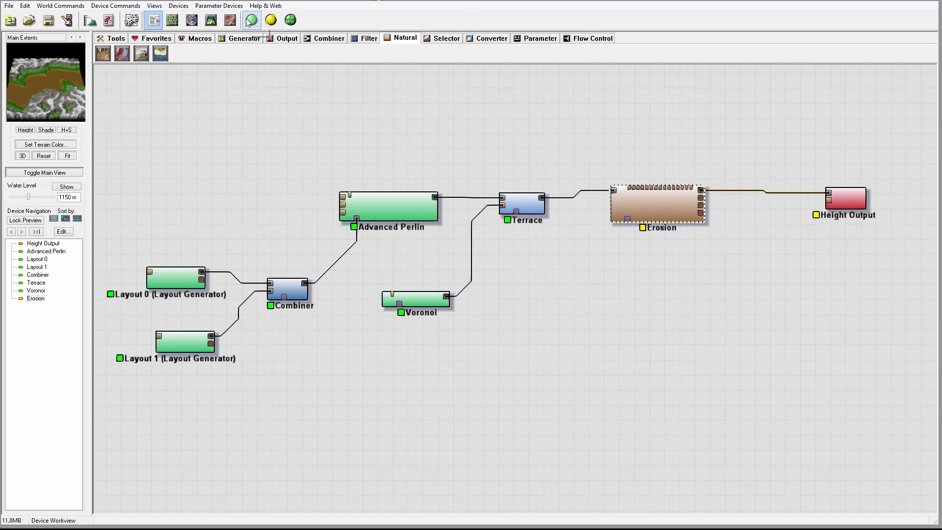
Build the world and examine the eroded canyon terrain from several angles in 3D
left_click(211, 20)
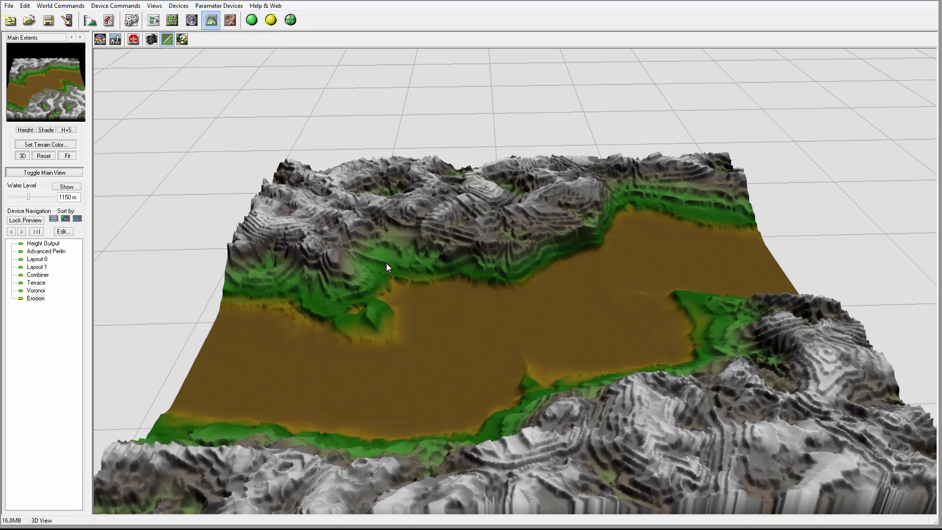
left_click_drag(386, 263, 574, 226)
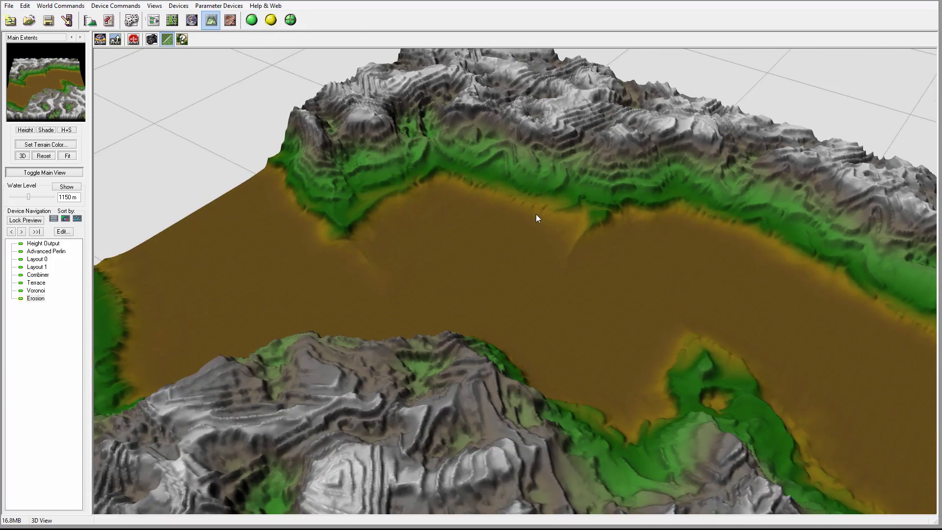
left_click_drag(644, 253, 513, 223)
left_click_drag(576, 237, 375, 119)
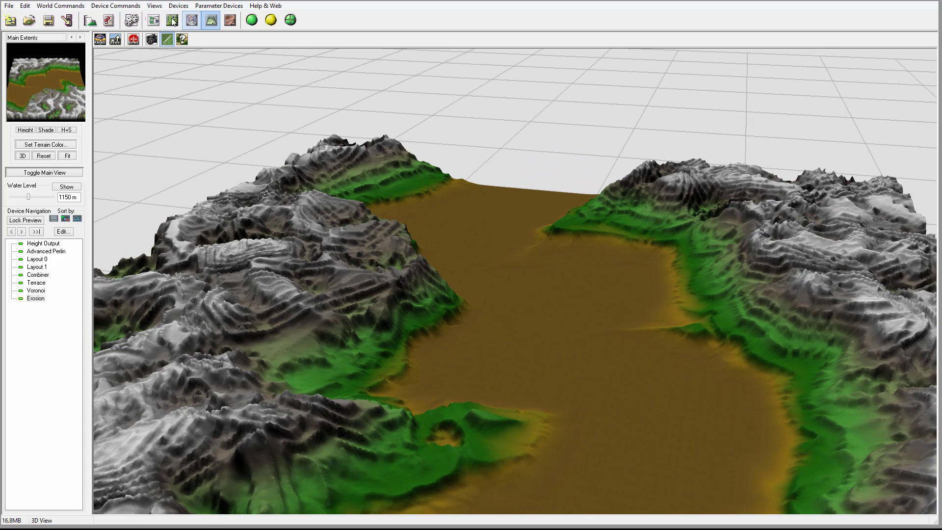
left_click(154, 20)
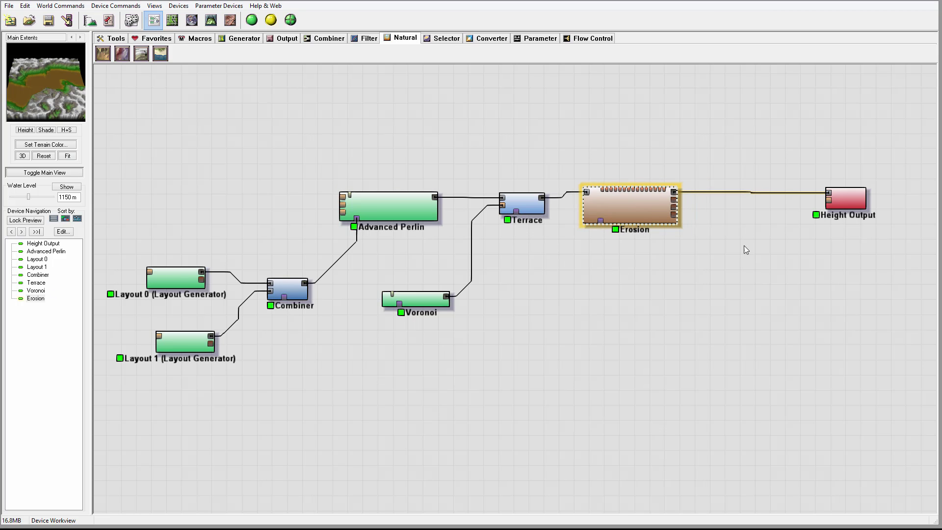
key("Tab")
left_click_drag(749, 268, 600, 263)
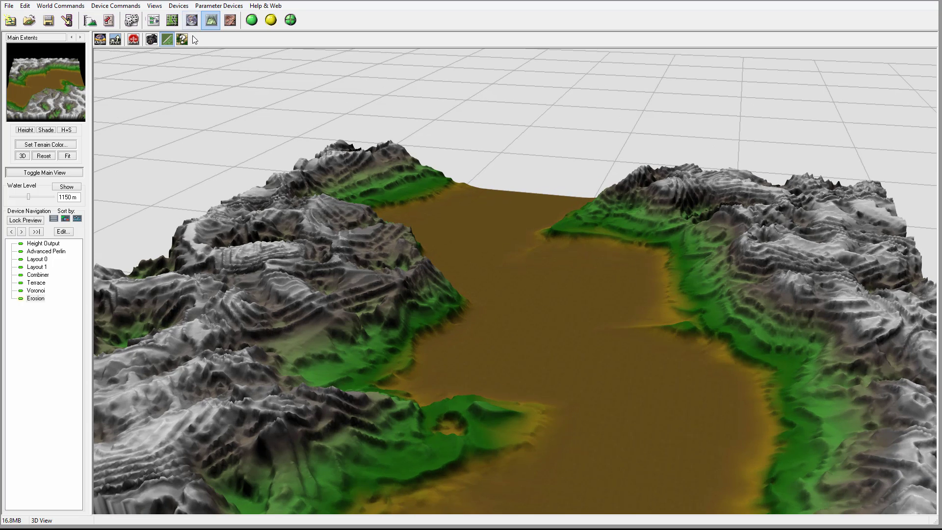
key("Tab")
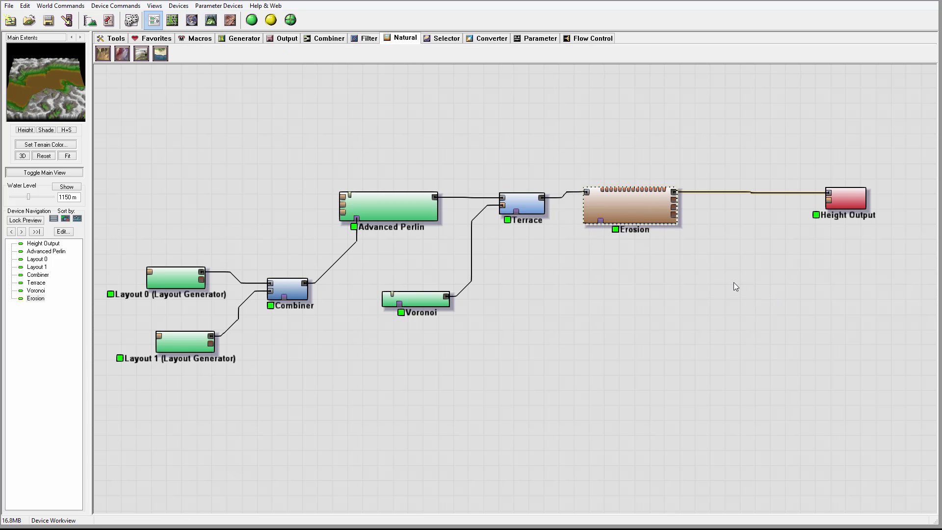
Widen the gap between the Erosion and Height Output devices to make room for another device
right_click_drag(728, 290, 551, 351)
left_click_drag(703, 232, 890, 236)
left_click_drag(463, 232, 487, 236)
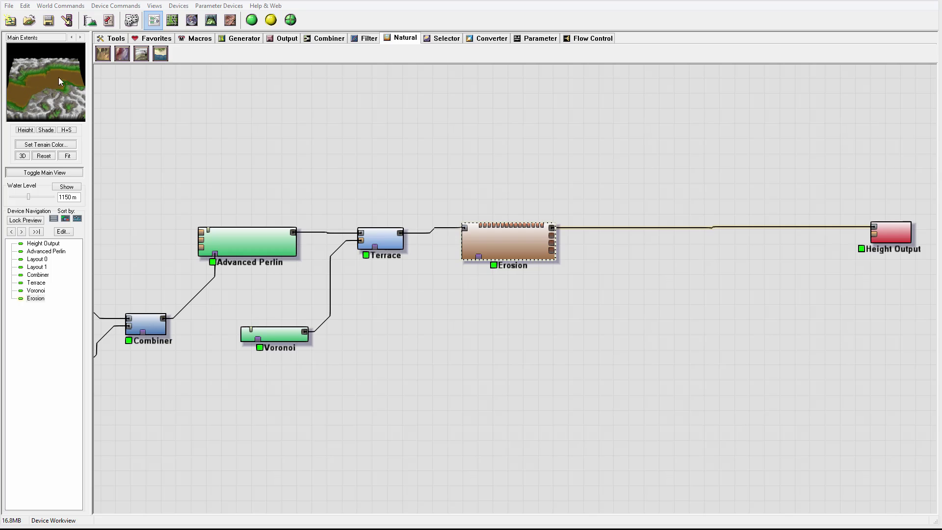
right_click_drag(403, 211, 554, 181)
scroll(552, 188, "down", 1)
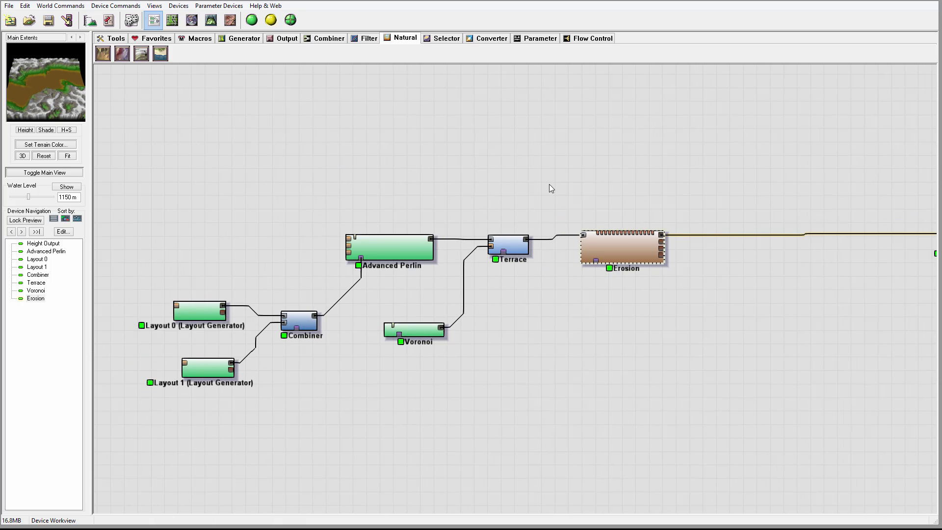
Duplicate the Layout 0 generator and insert the copy on the link between Erosion and Height Output
left_click(203, 312)
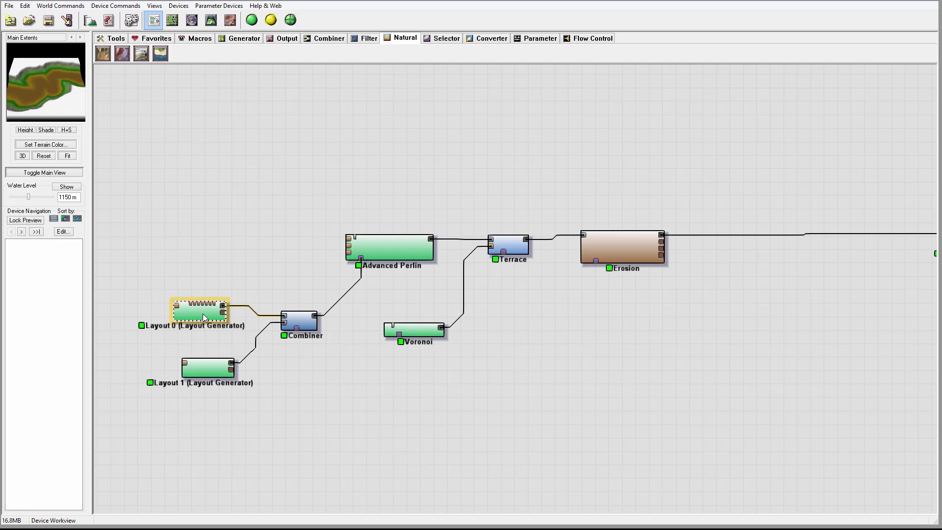
key("ctrl+v")
left_click_drag(200, 316, 766, 238)
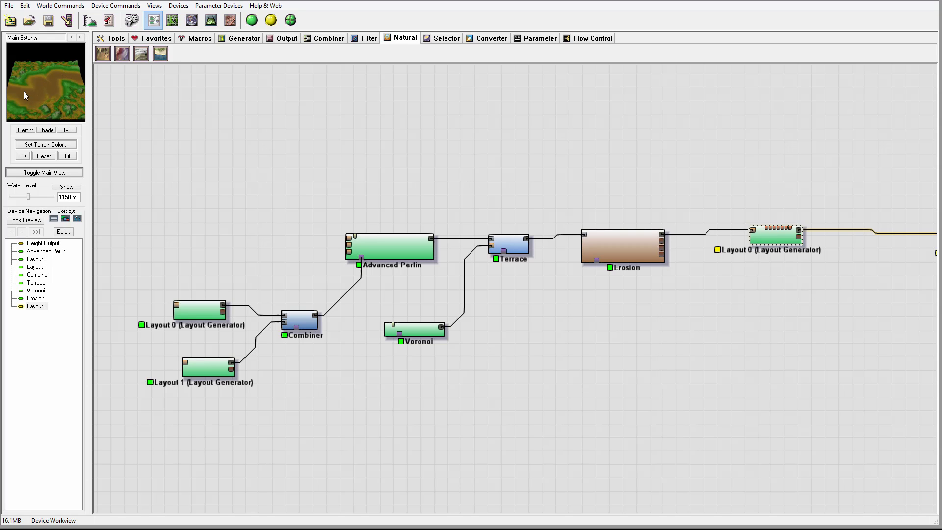
Open the copied layout's Lines 2 shape properties and set its falloff distance to 370.515 m
double_click(782, 238)
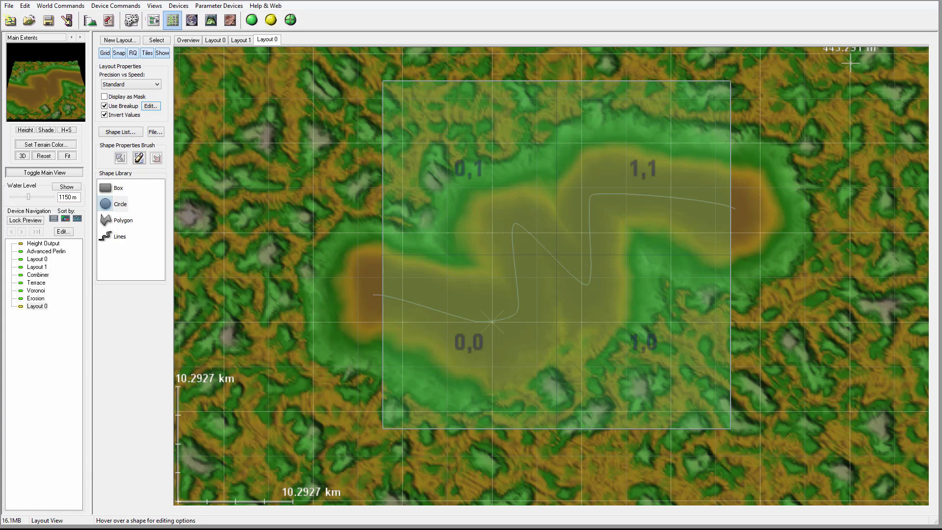
mouse_move(591, 195)
double_click(618, 192)
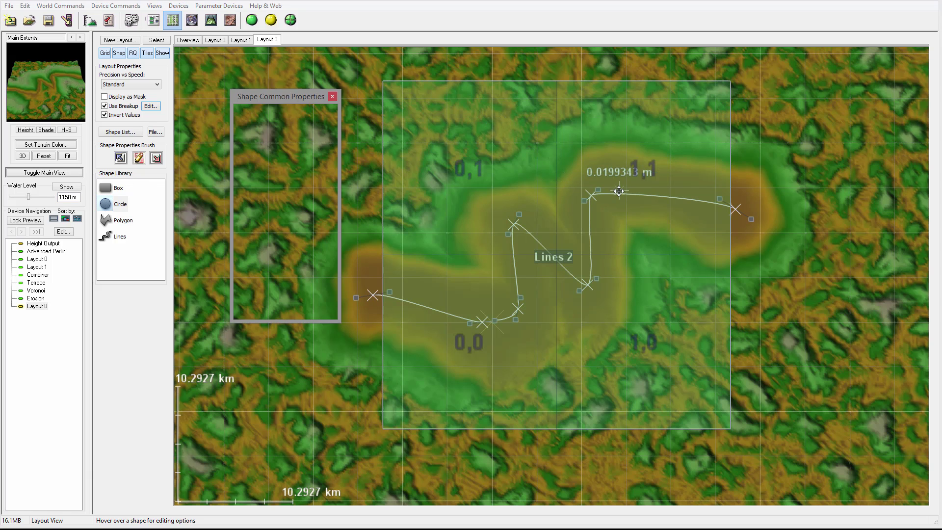
left_click_drag(293, 95, 351, 98)
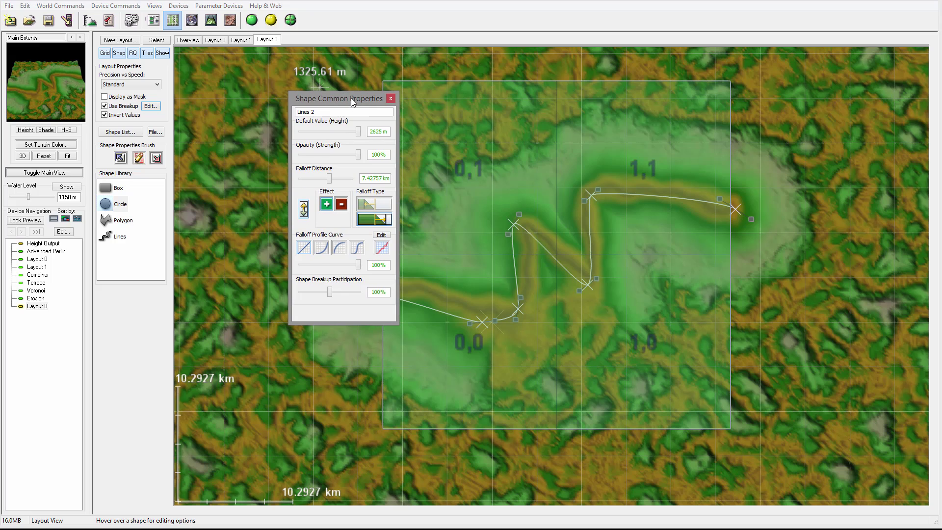
left_click(340, 110)
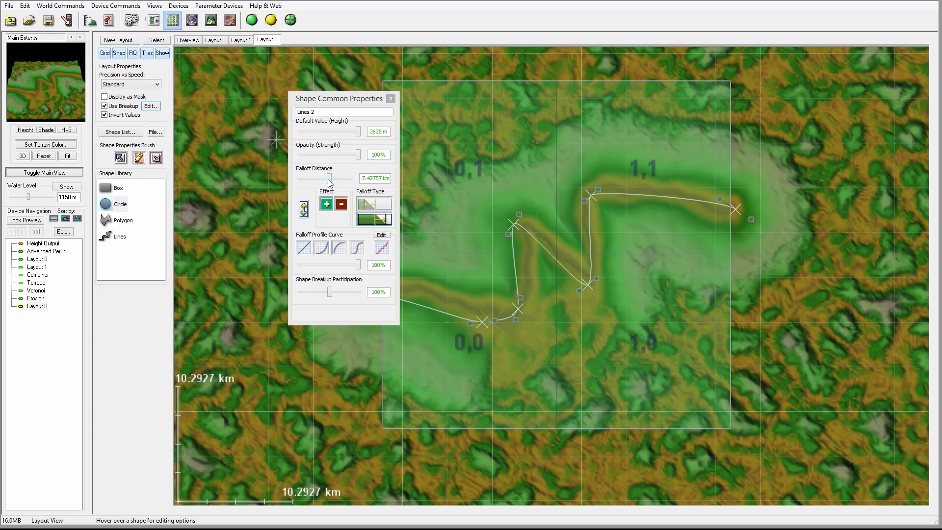
left_click_drag(329, 179, 307, 180)
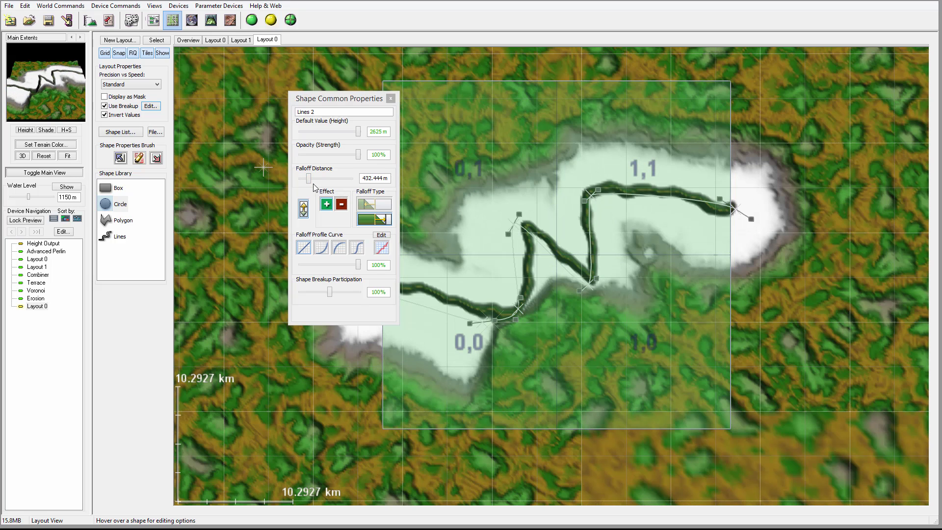
left_click_drag(308, 182, 307, 181)
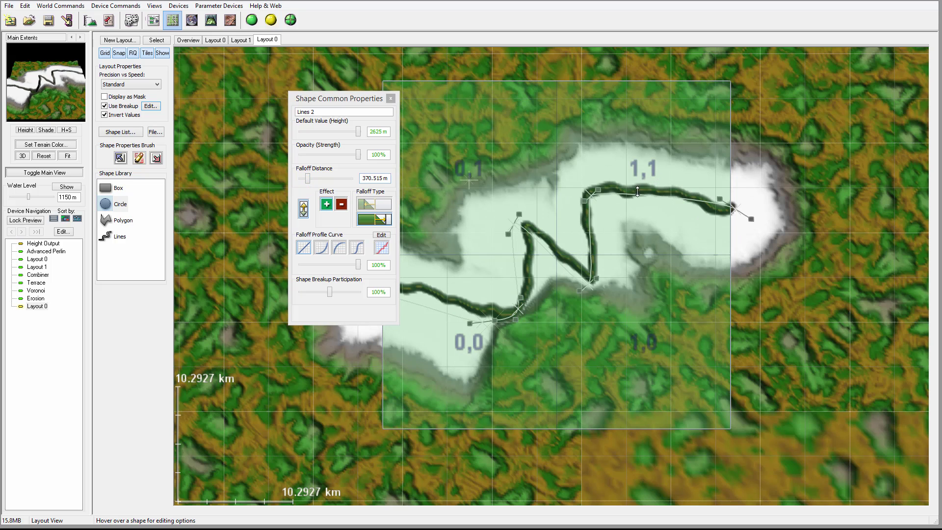
left_click(337, 255)
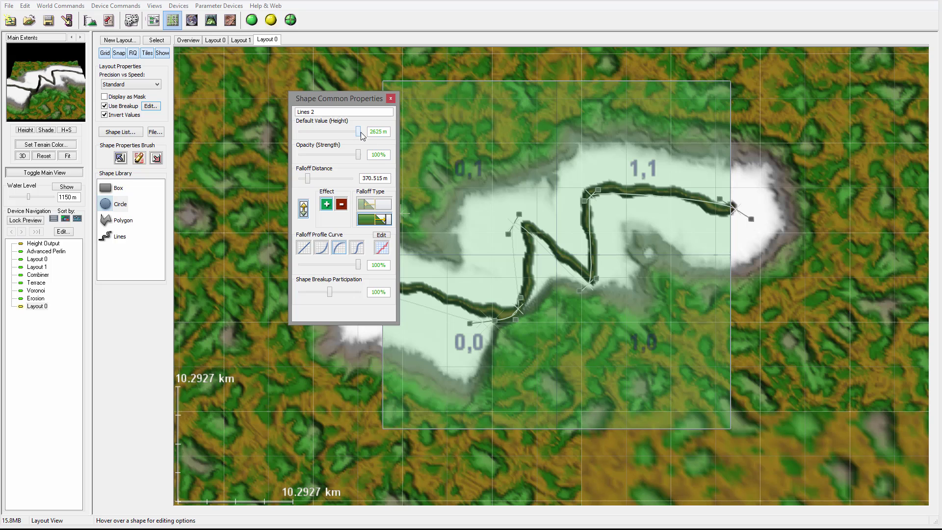
Set the Lines 2 shape's default height to 0 m and turn off value inversion for the copied layout
left_click_drag(359, 136, 265, 134)
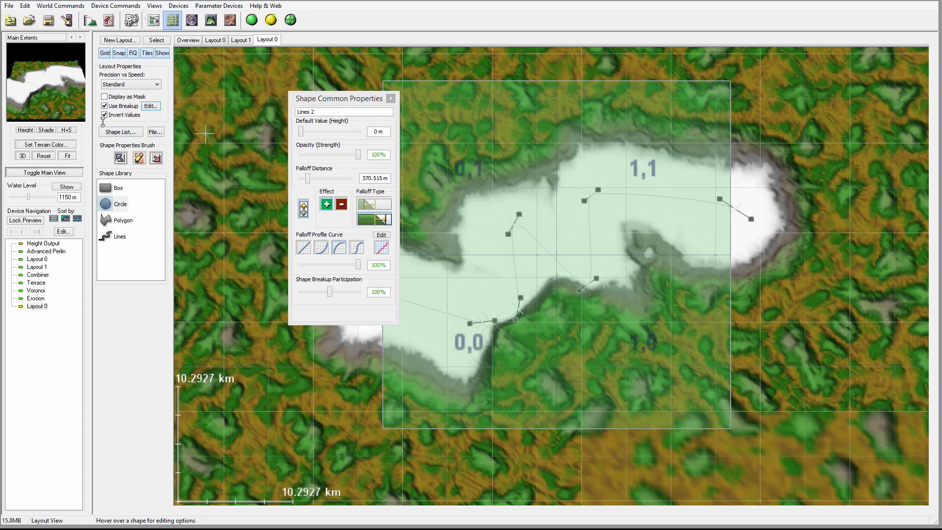
left_click(104, 115)
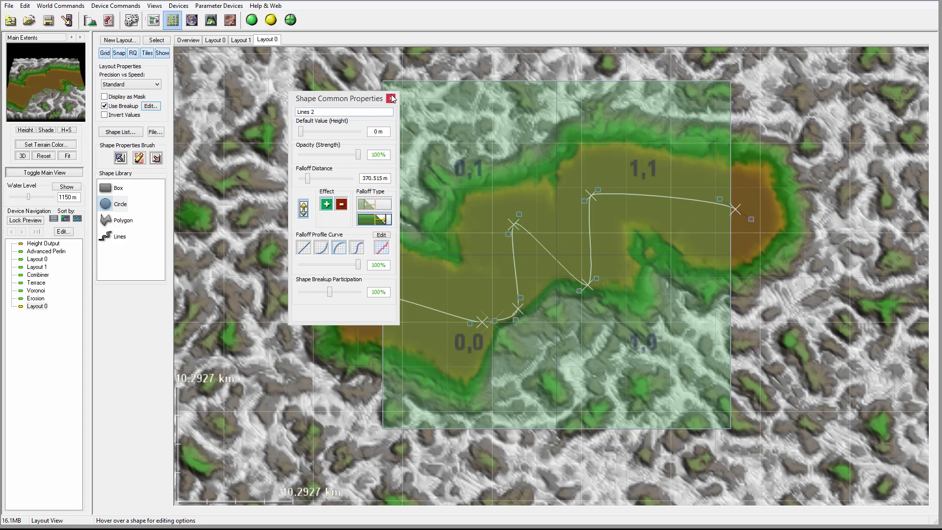
left_click(391, 99)
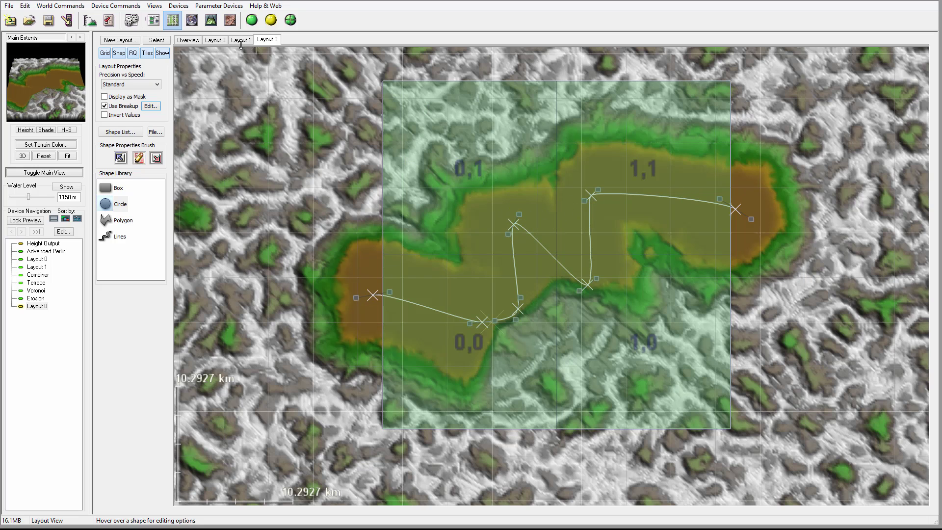
Examine the canyon floor and surrounding terrain in 3D from several angles and distances
left_click(154, 20)
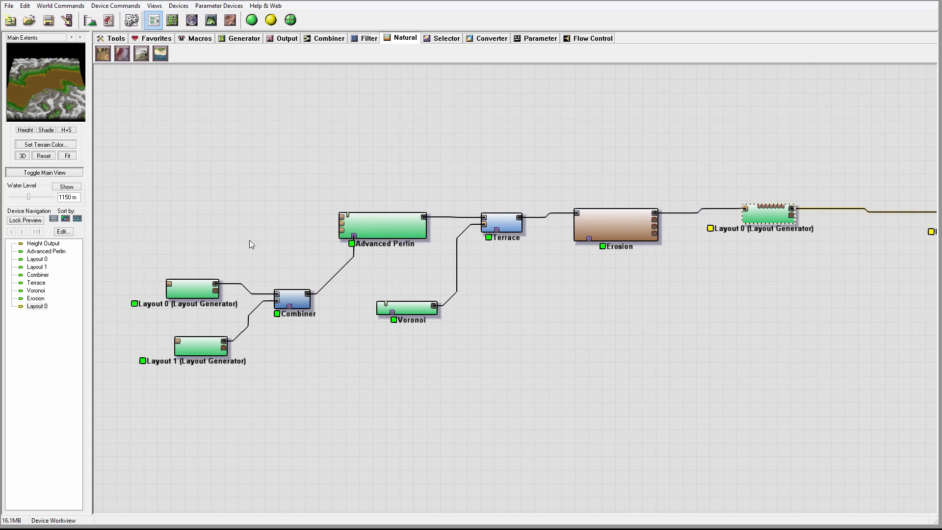
left_click(172, 20)
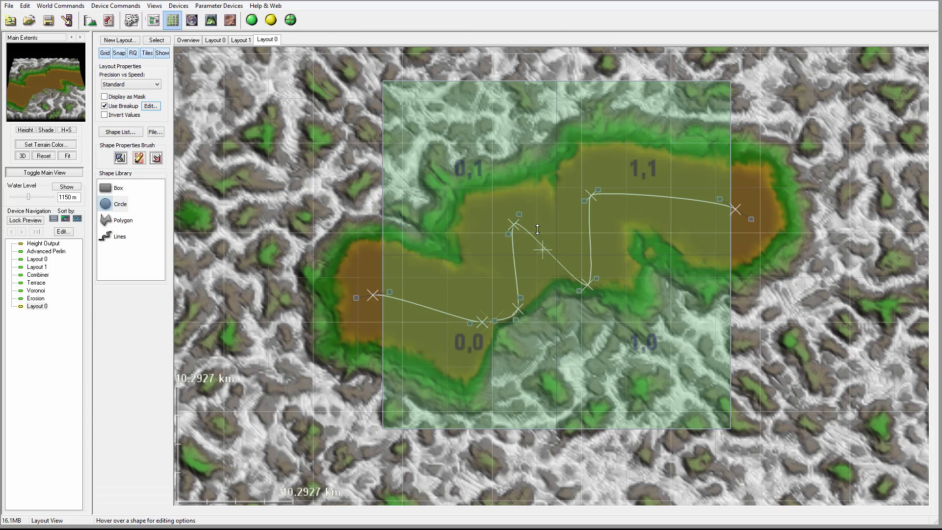
left_click(211, 20)
scroll(641, 275, "up", 6)
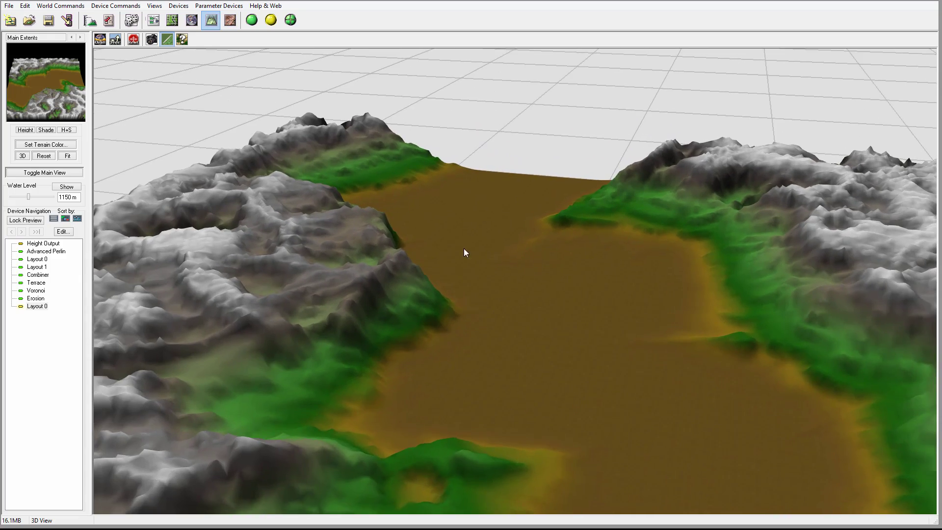
left_click_drag(465, 250, 520, 250)
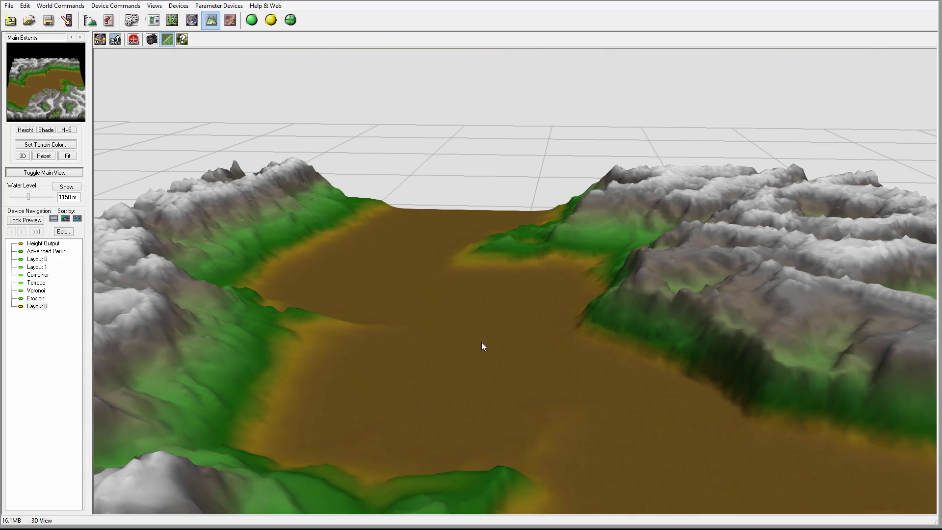
scroll(536, 384, "down", 5)
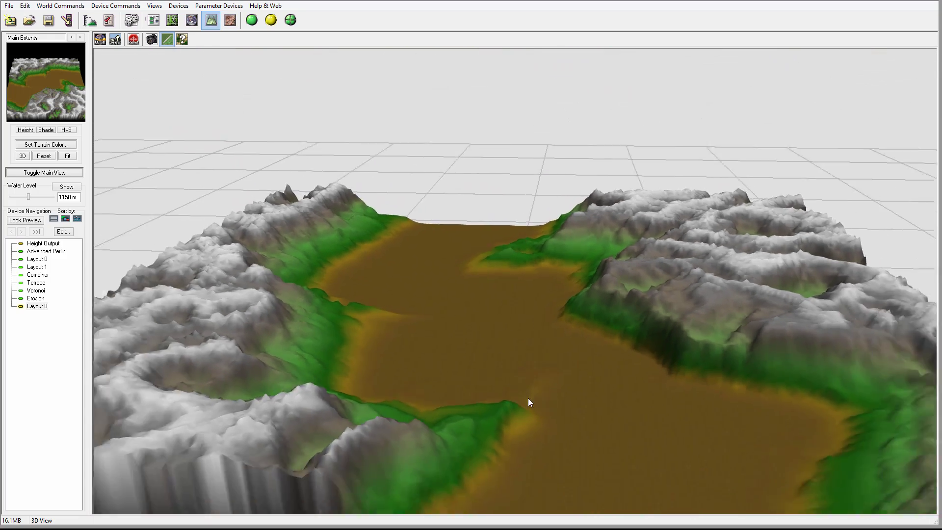
scroll(505, 270, "down", 3)
scroll(532, 225, "up", 5)
left_click_drag(533, 226, 454, 263)
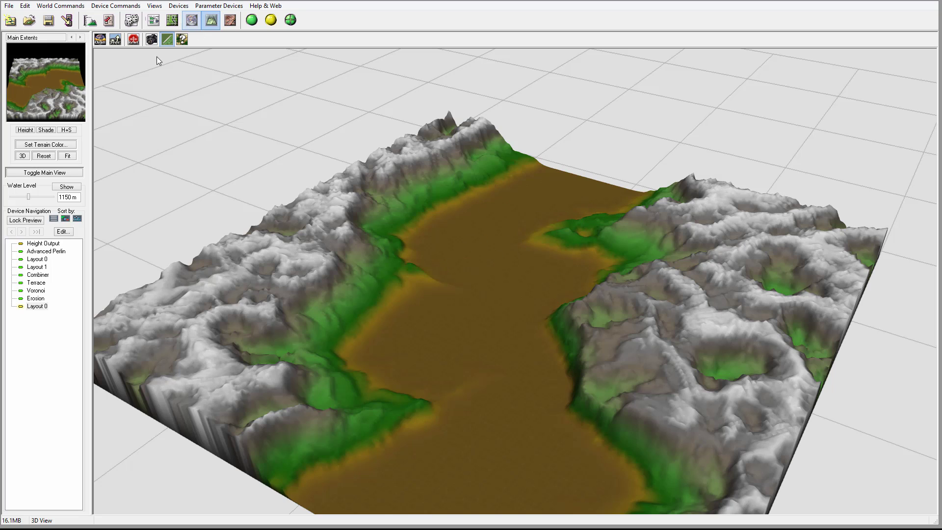
Lock the preview on the copied Layout 0 device that follows Erosion
left_click(43, 308)
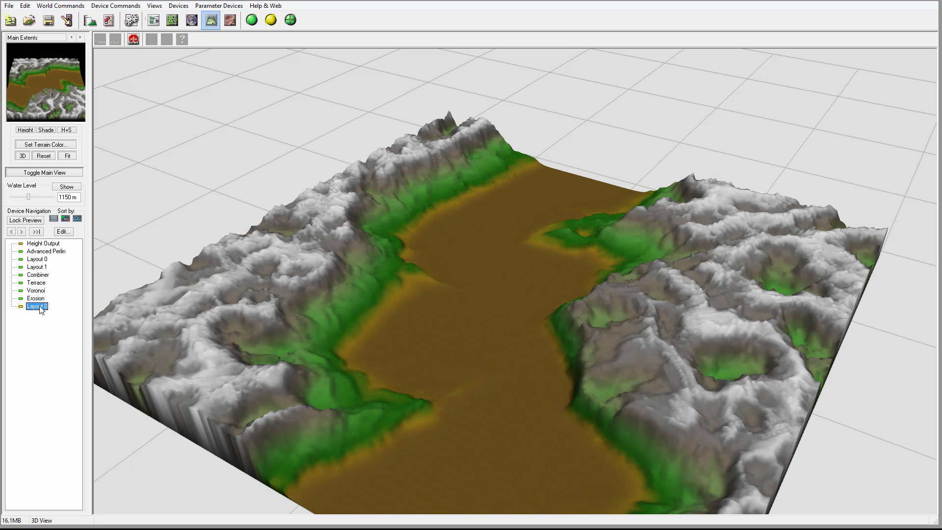
left_click(38, 223)
Try stronger channeled erosion in the Erosion device with erosive power 0.951, base duration 120 and sediment carry amount 0.746
double_click(34, 299)
left_click_drag(443, 172, 318, 100)
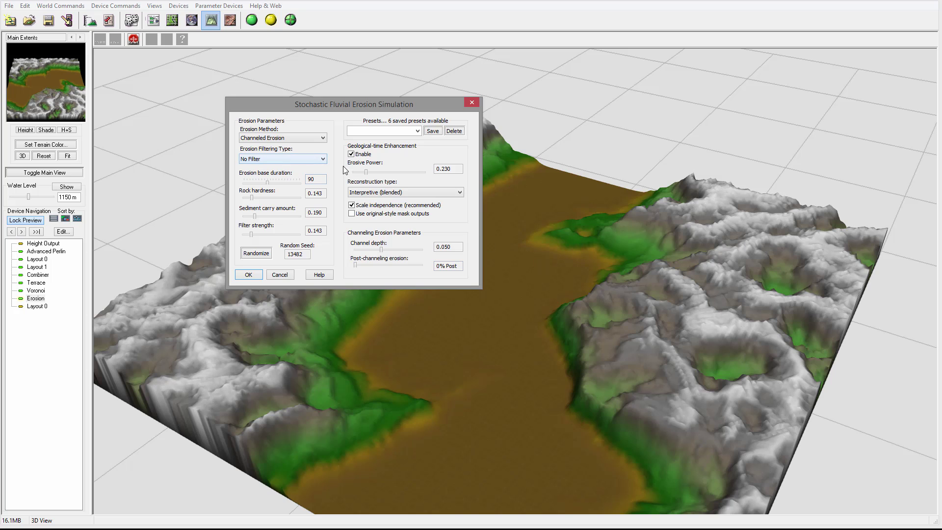
left_click_drag(368, 175, 401, 176)
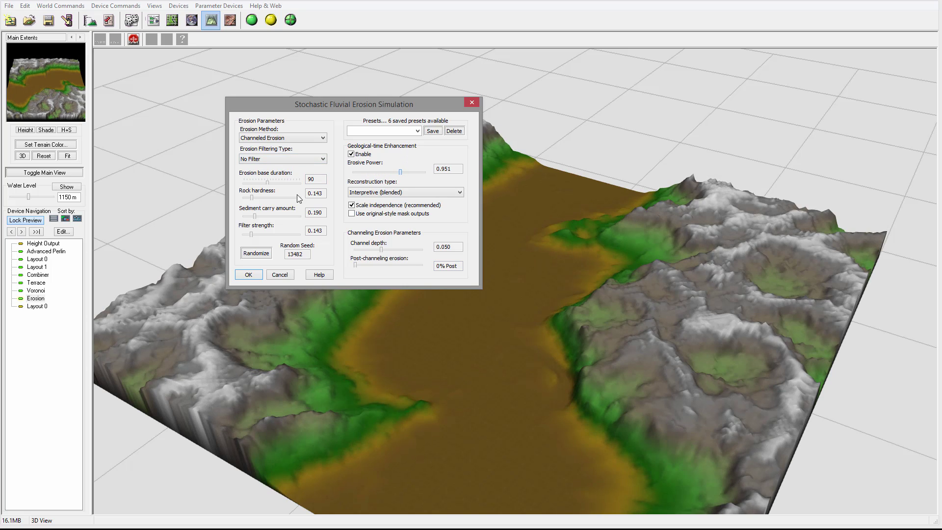
left_click_drag(255, 217, 277, 221)
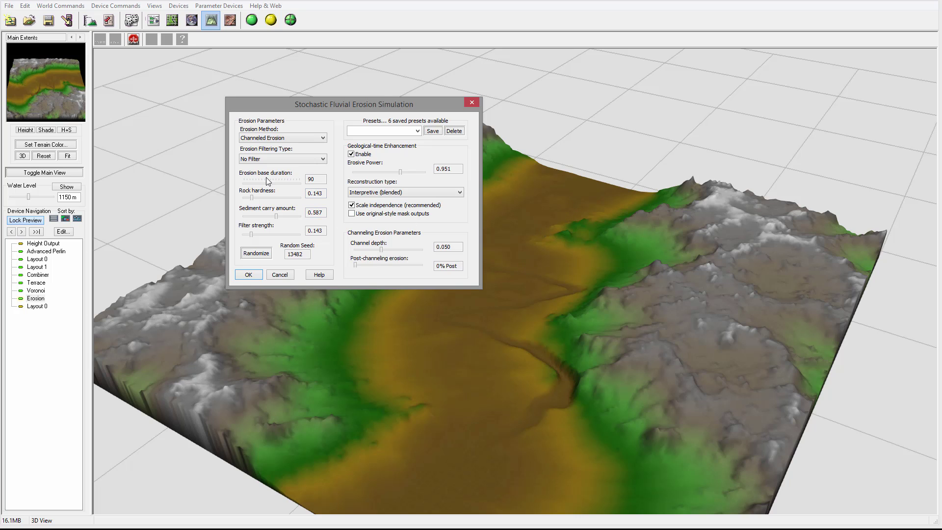
left_click_drag(268, 185, 277, 186)
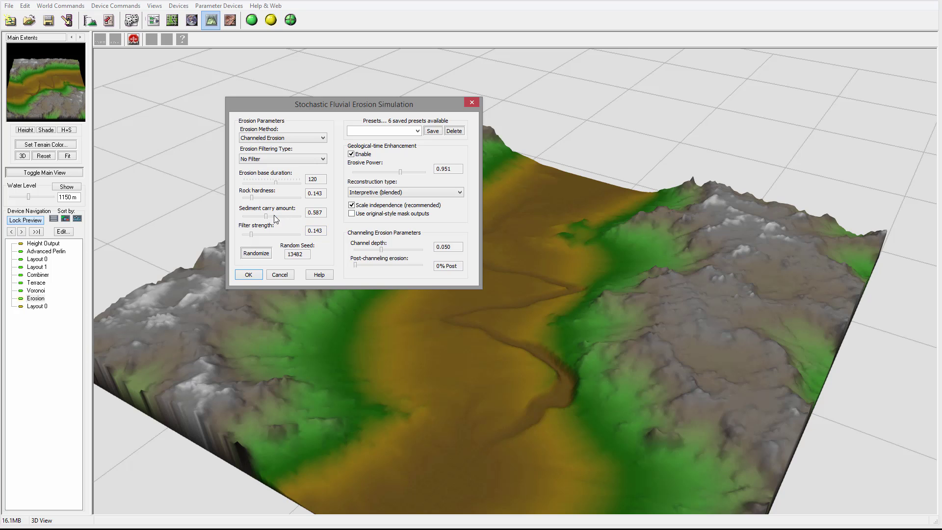
left_click_drag(275, 216, 255, 215)
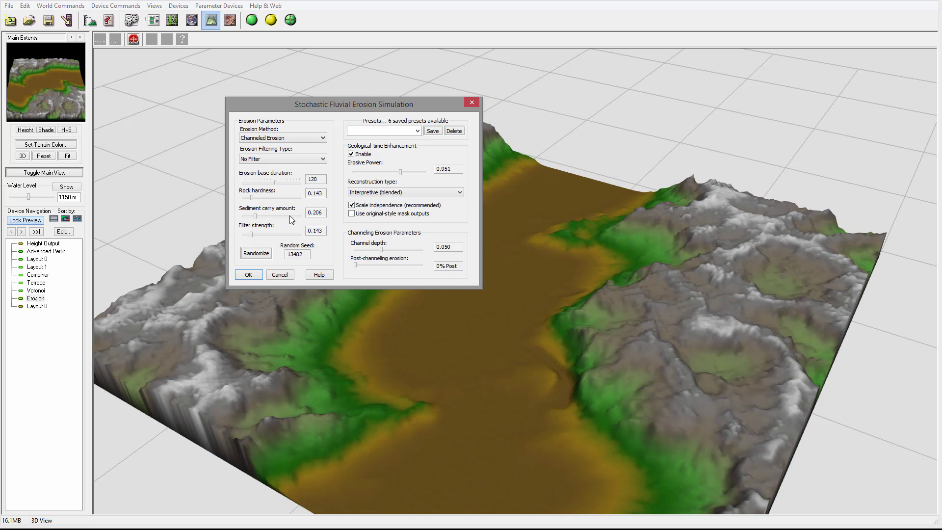
left_click(287, 216)
left_click(286, 216)
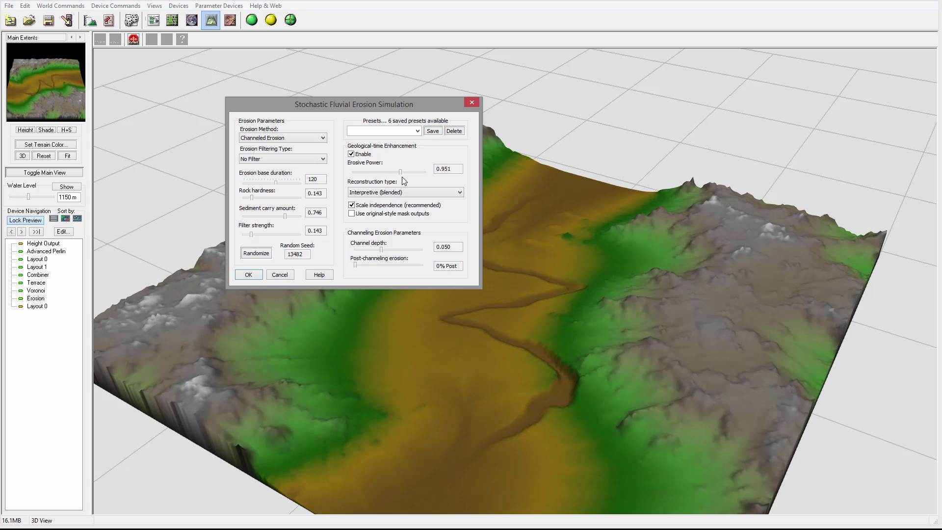
Try erosive power 0.982, sediment carry amount 0.524 and base duration 80 for the erosion, reduce the erosive power, and discard all changes
left_click_drag(403, 173, 411, 173)
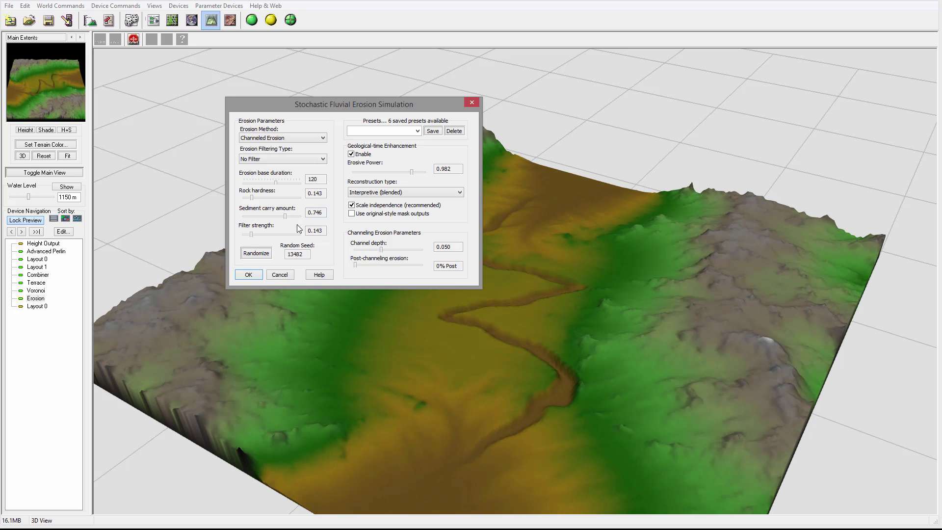
left_click_drag(285, 216, 280, 216)
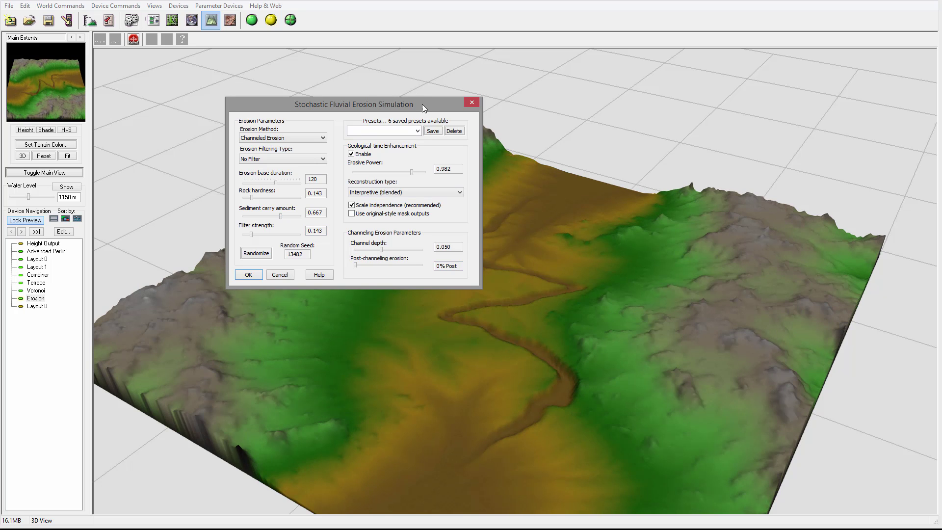
left_click_drag(420, 105, 338, 45)
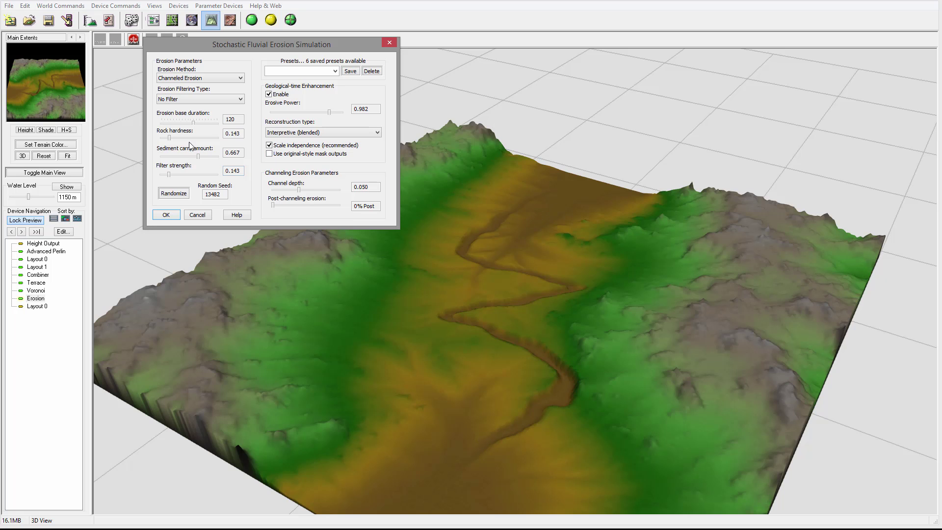
left_click_drag(197, 160, 190, 159)
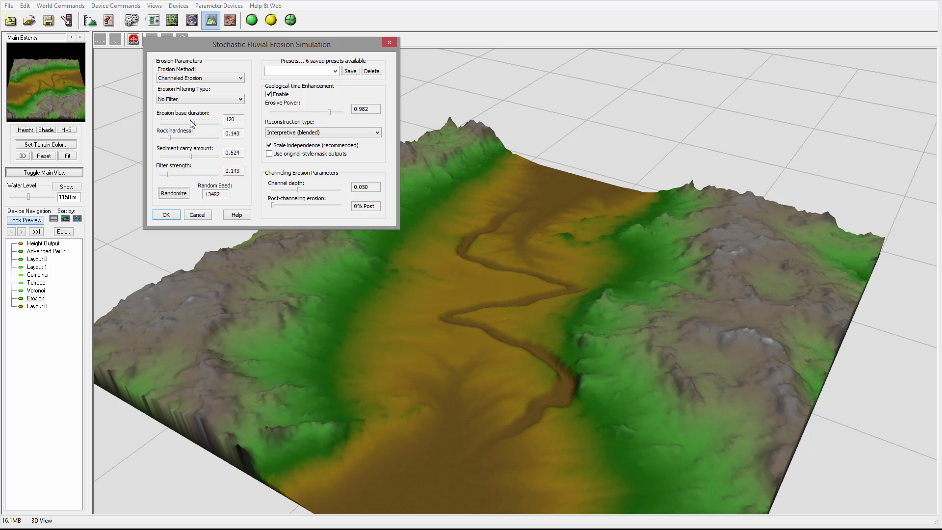
left_click_drag(187, 123, 182, 123)
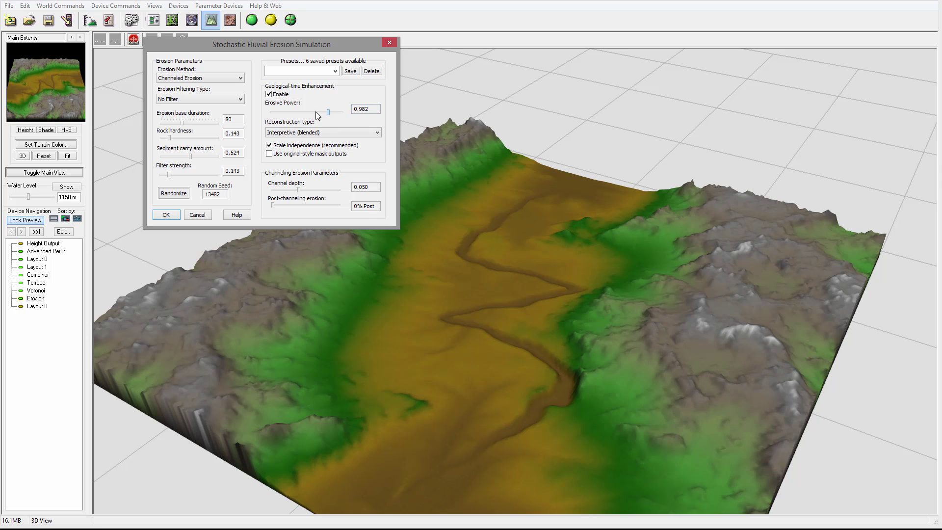
left_click_drag(329, 113, 299, 112)
left_click(198, 214)
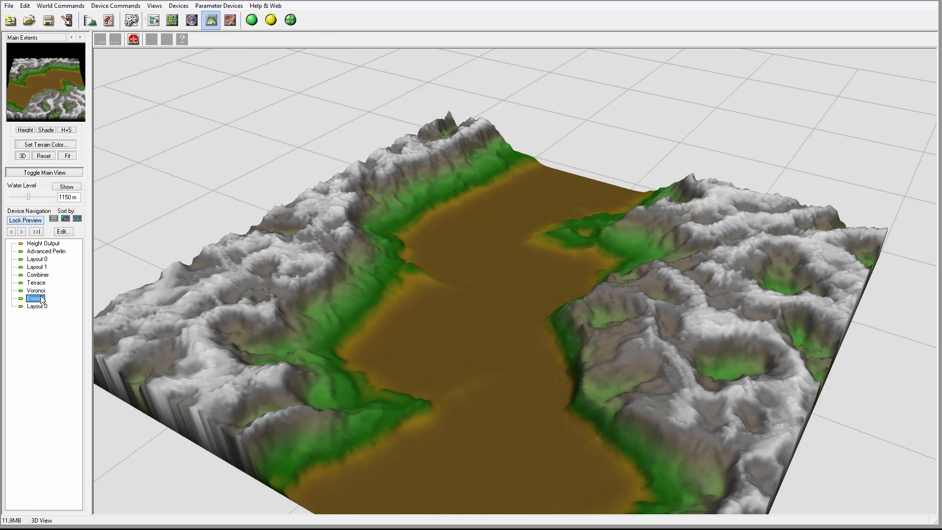
Set the default height of the Lines 2 shape in the original Layout 0 to 2205 m
double_click(38, 259)
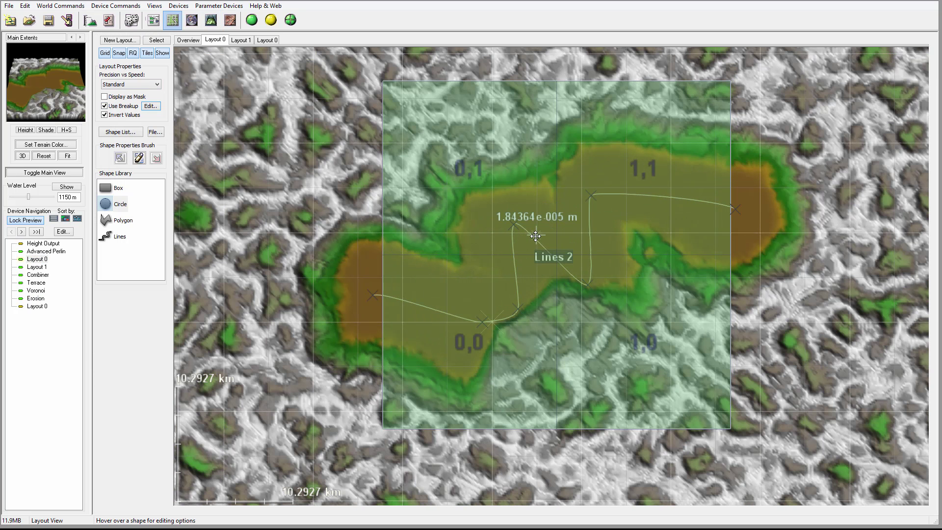
left_click(547, 251)
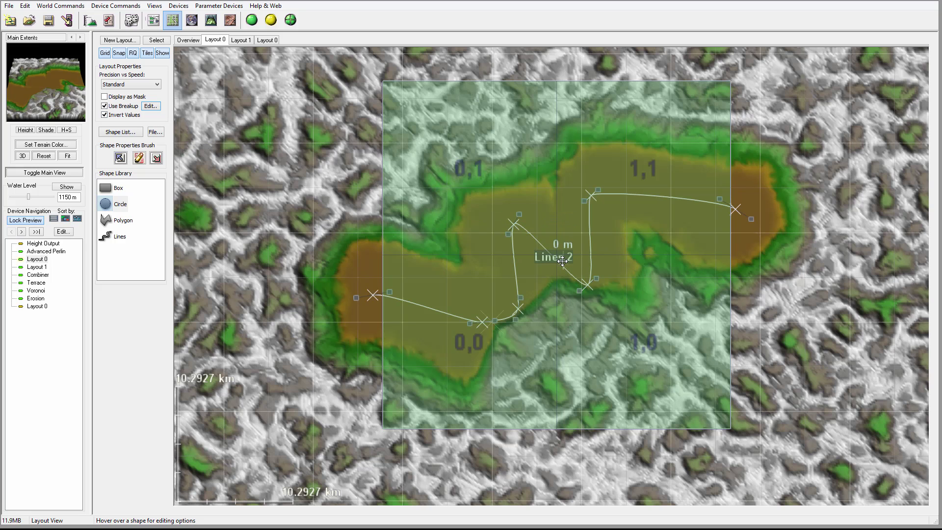
double_click(518, 308)
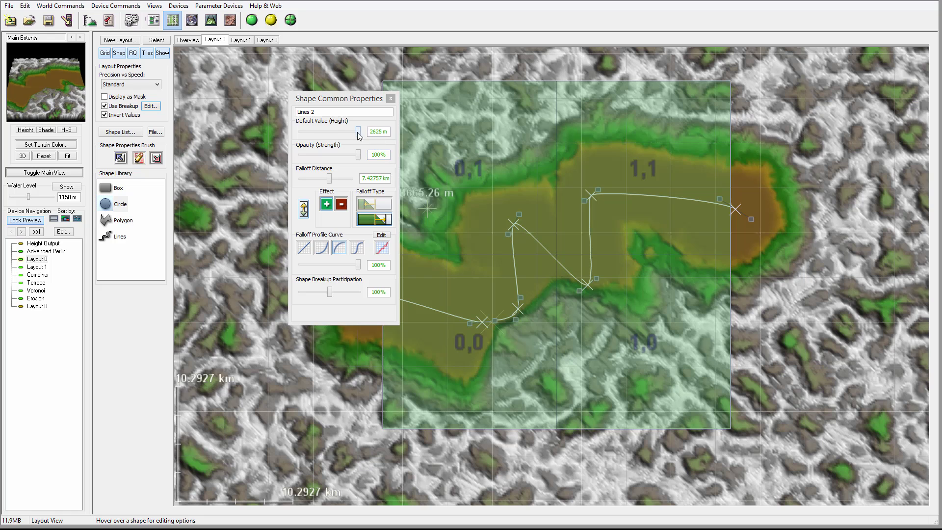
left_click_drag(359, 136, 346, 136)
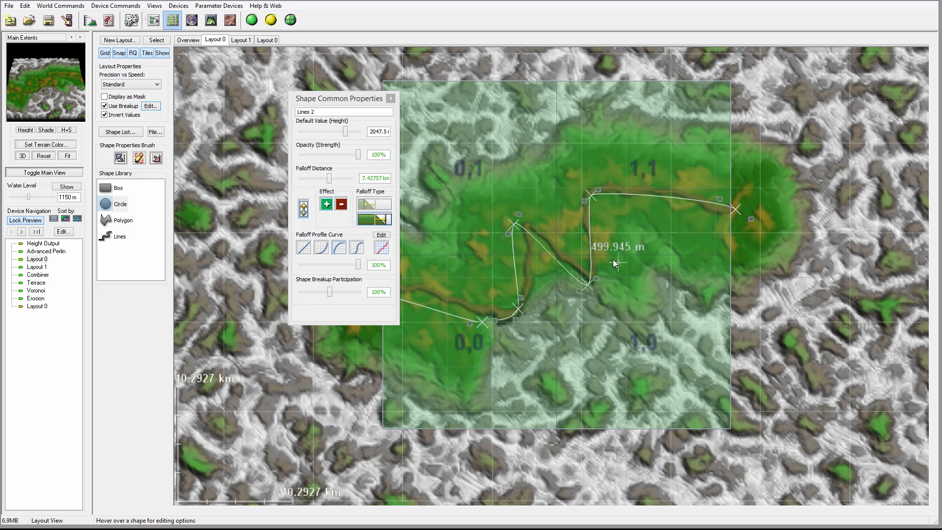
left_click_drag(347, 136, 349, 136)
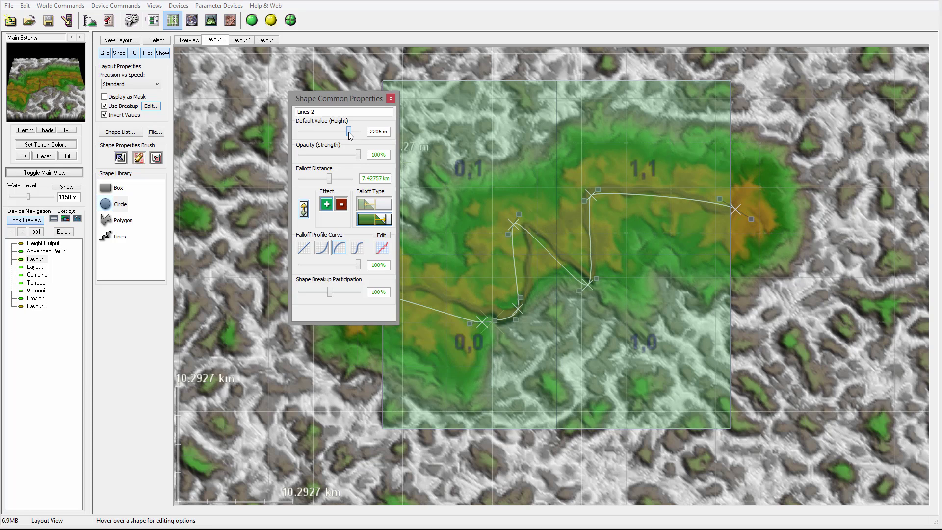
left_click(394, 100)
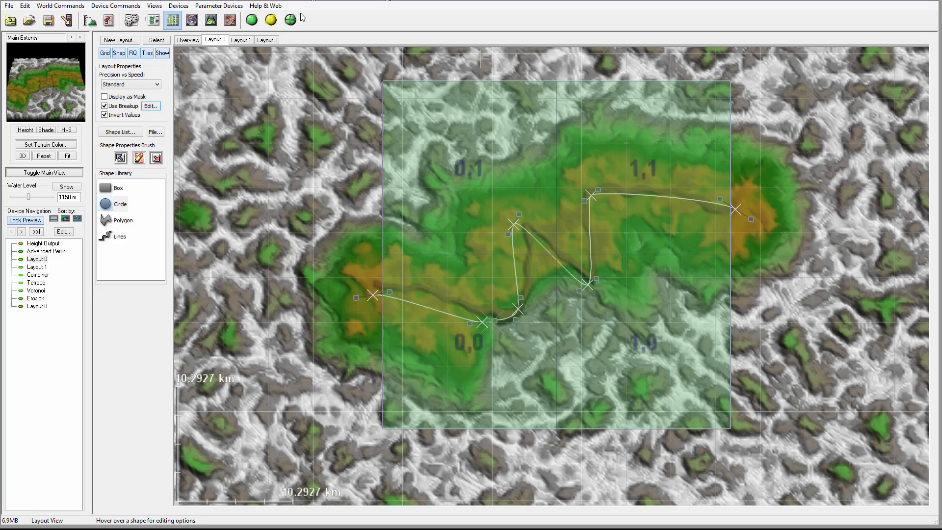
Inspect the canyon path from above in 3D and check the Voronoi device's properties without changing them
left_click(211, 19)
left_click_drag(463, 307, 498, 266)
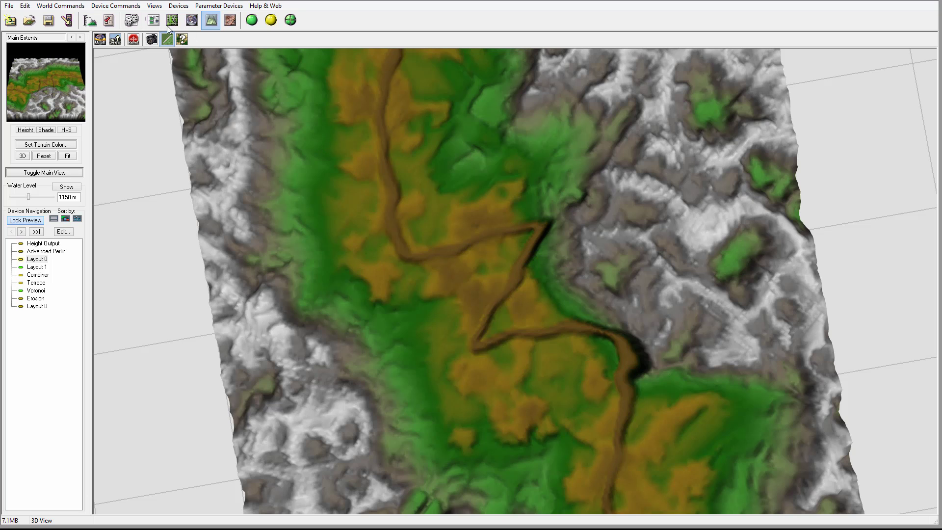
left_click(154, 20)
double_click(413, 309)
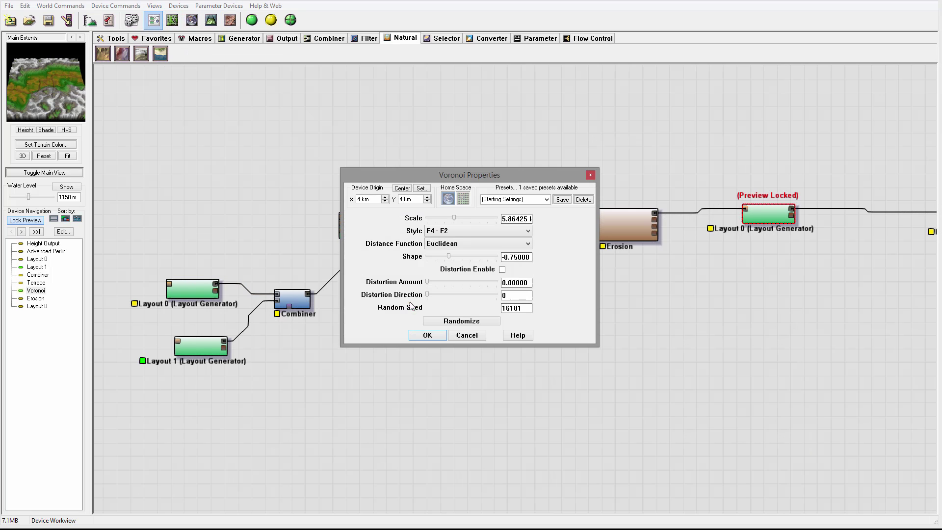
left_click(590, 174)
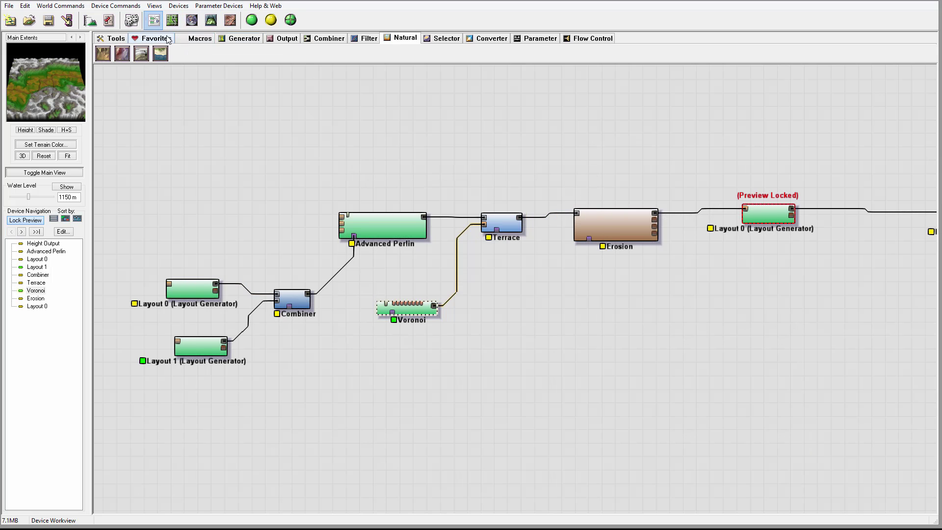
Reshape the Lines 2 path in the original Layout 0 by moving its two middle bend points inward for a smoother curve
left_click(172, 20)
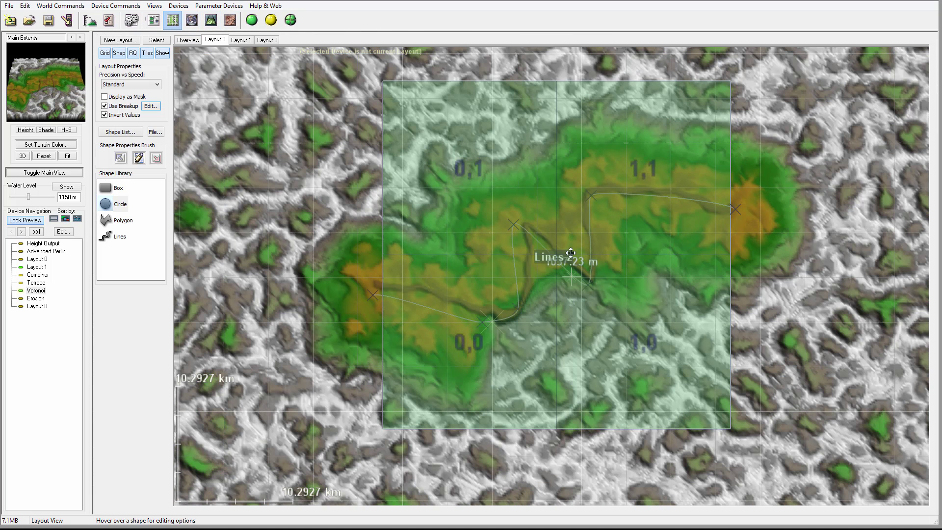
left_click(593, 278)
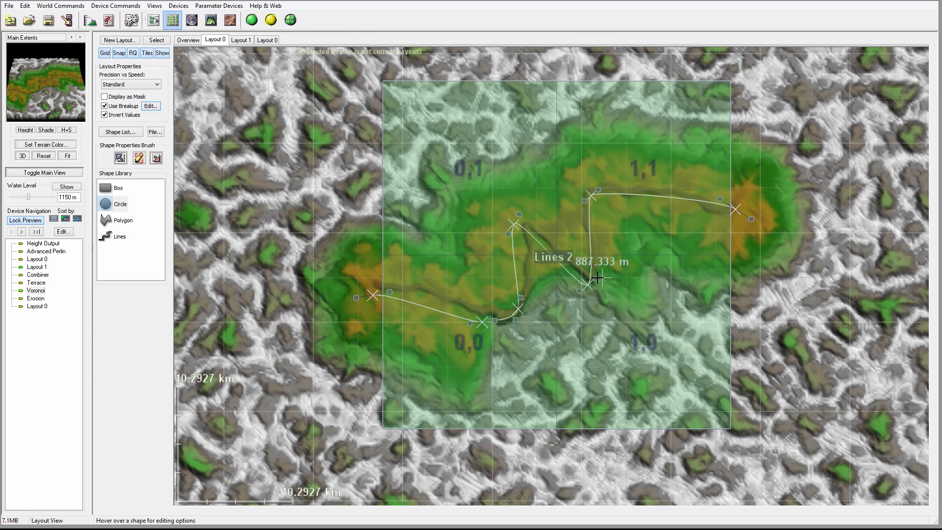
mouse_move(597, 277)
left_mouse_down()
mouse_move(611, 338)
mouse_move(604, 282)
mouse_move(590, 273)
left_mouse_up()
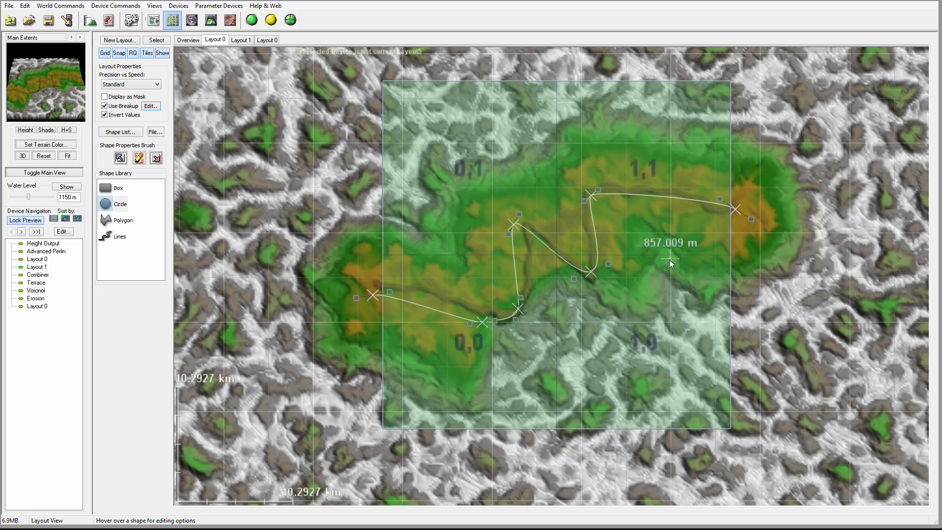
mouse_move(513, 224)
left_mouse_down()
mouse_move(508, 231)
mouse_move(532, 218)
mouse_move(520, 233)
left_mouse_up()
left_click_drag(590, 269, 581, 250)
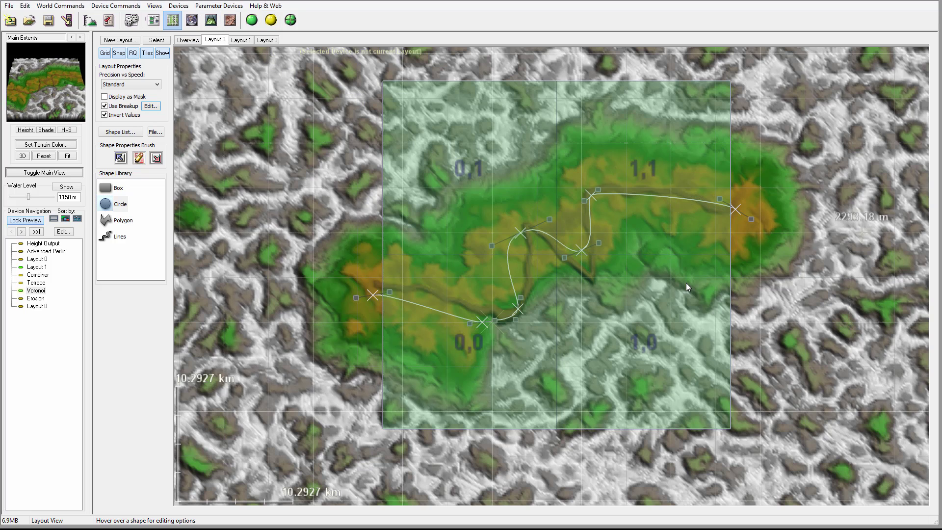
mouse_move(574, 265)
left_mouse_down()
mouse_move(583, 251)
mouse_move(590, 273)
left_mouse_up()
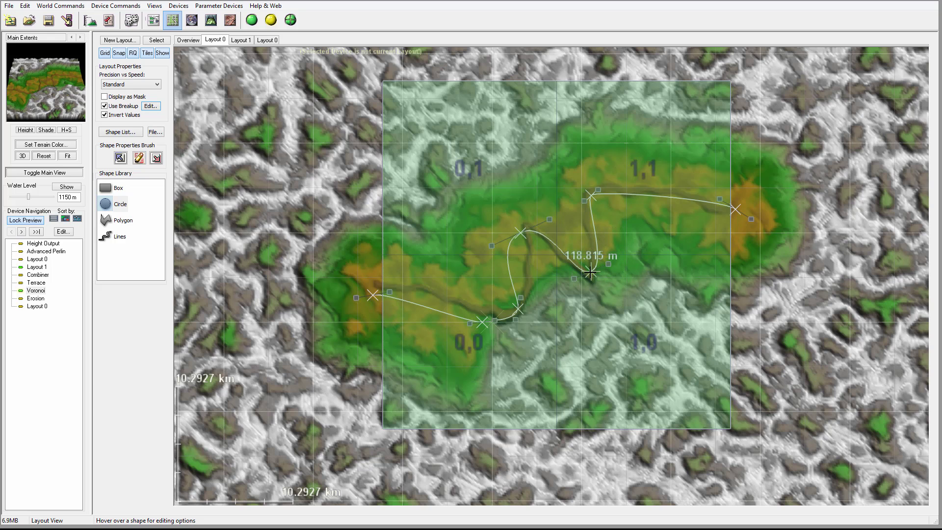
In the copied Layout 0, shift the Lines 2 path slightly, smooth its middle and northeastern bends, and lower its eastern end point
left_click(273, 41)
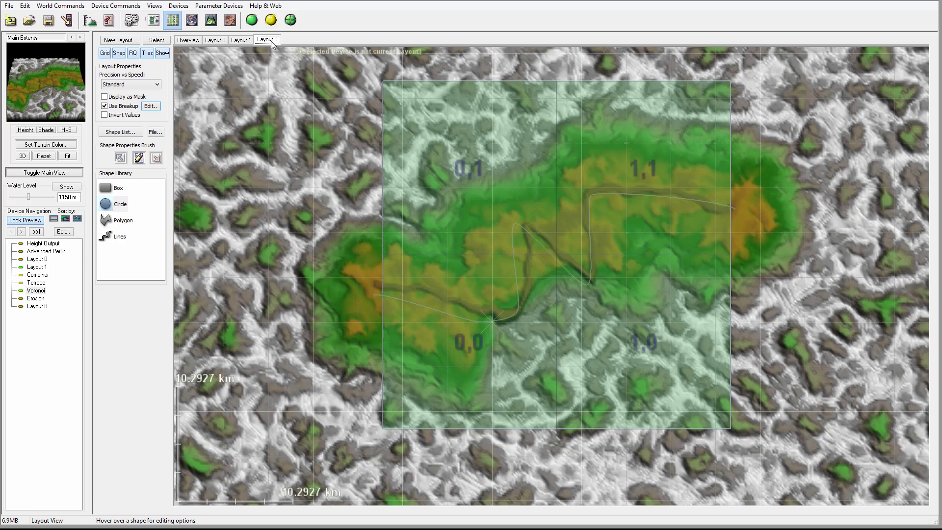
left_click(592, 276)
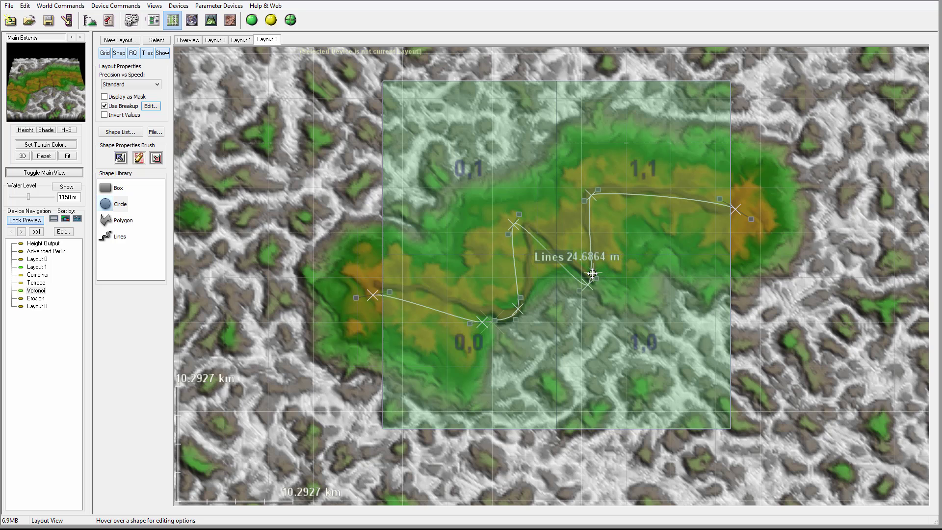
left_click_drag(599, 288, 589, 261)
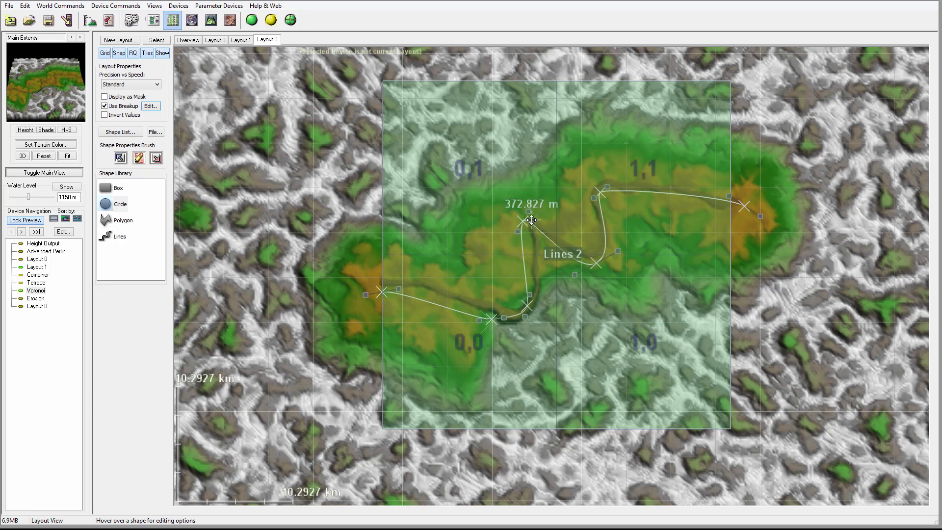
left_click_drag(525, 218, 547, 223)
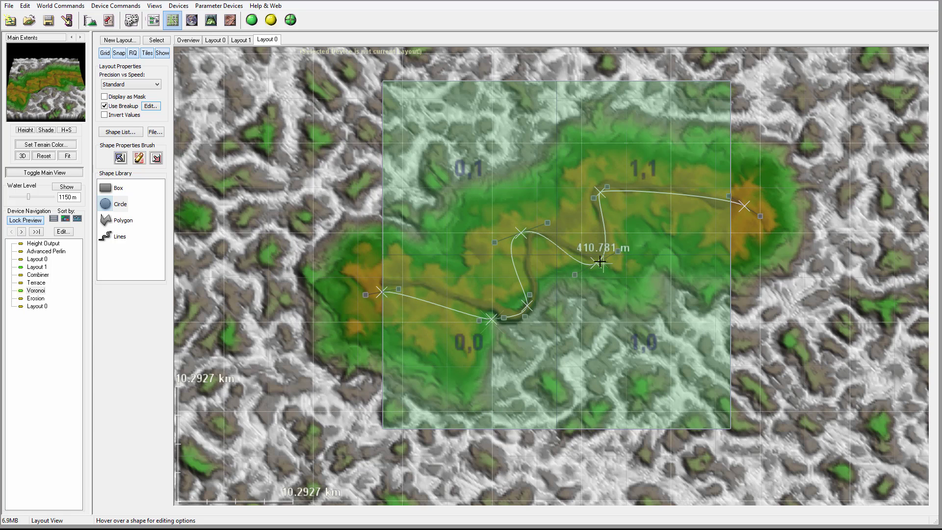
left_click_drag(597, 261, 588, 246)
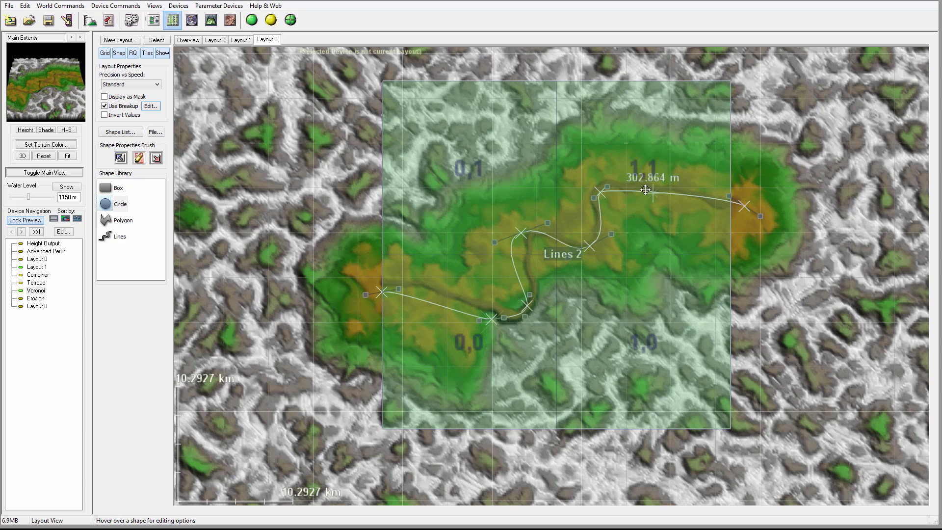
left_click_drag(604, 189, 626, 182)
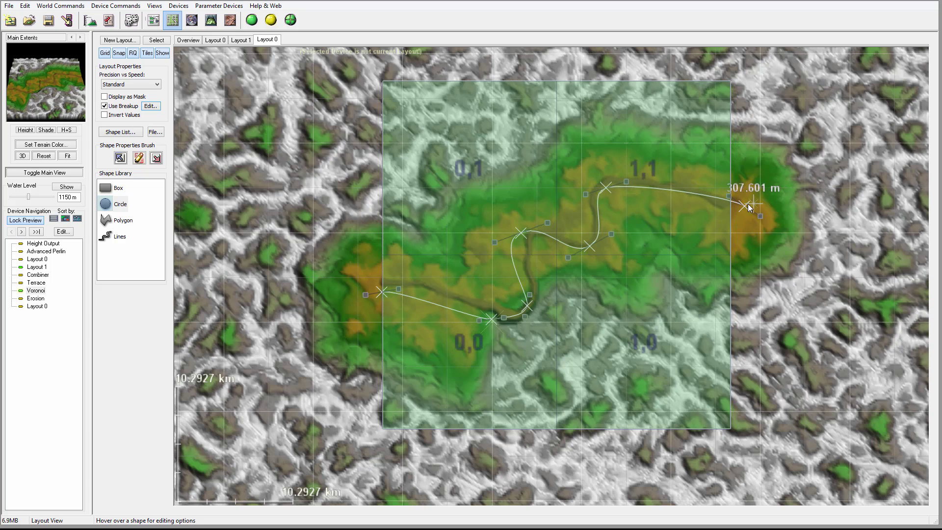
left_click_drag(749, 207, 744, 216)
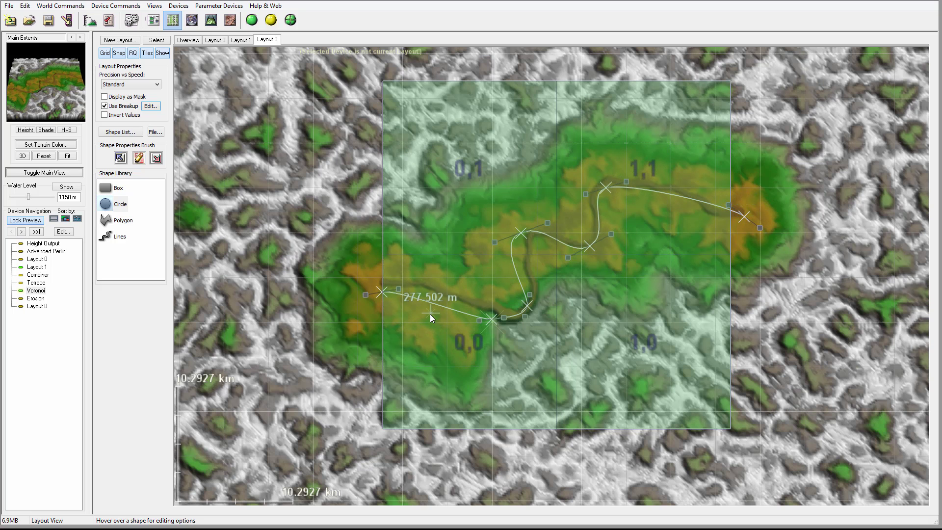
Move the copied path's two southern bend points and its western end point further west along the canyon floor
left_click_drag(491, 319, 466, 323)
left_click_drag(527, 305, 501, 290)
left_click_drag(460, 321, 444, 317)
left_click_drag(388, 291, 372, 290)
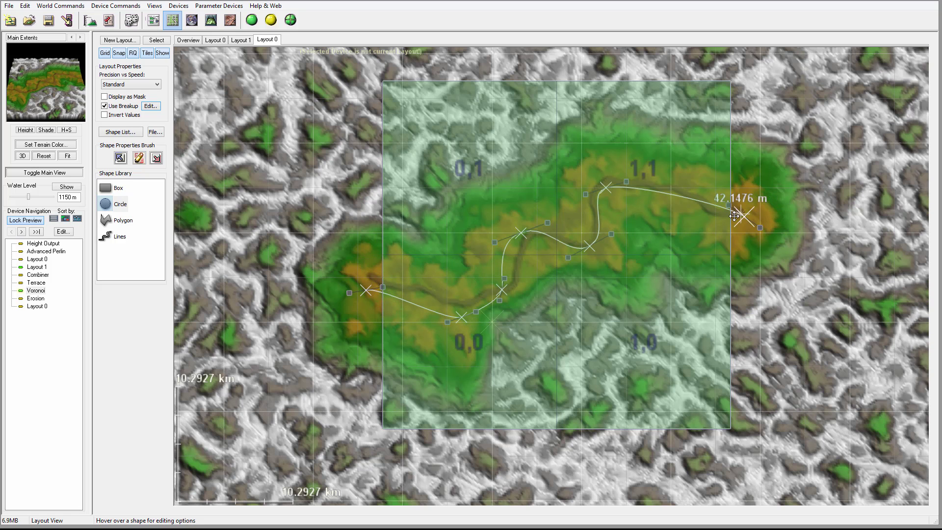
Move the copied path's eastern end point further east, nudge its southeastern bend slightly east, and view the canyon in 3D
left_click_drag(734, 216, 752, 216)
left_click_drag(589, 246, 595, 245)
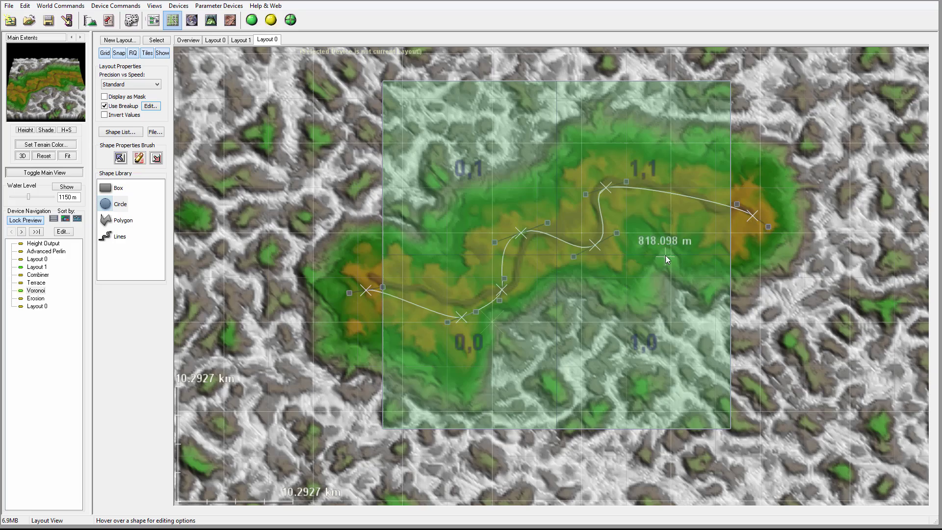
left_click(211, 19)
left_click_drag(601, 280, 468, 146)
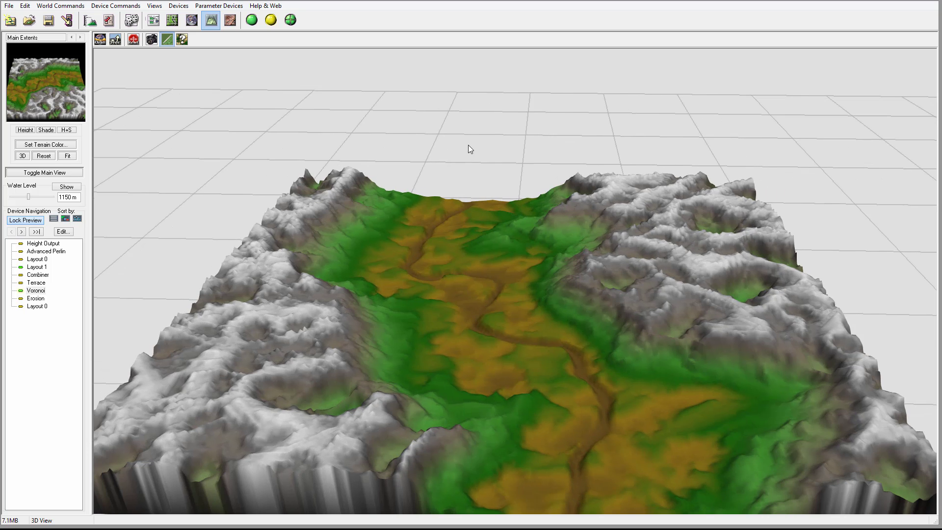
Set the Erosion device's erosive power to 0.544, sediment carry amount to 0.365 and base duration to 120, then build the terrain
double_click(36, 298)
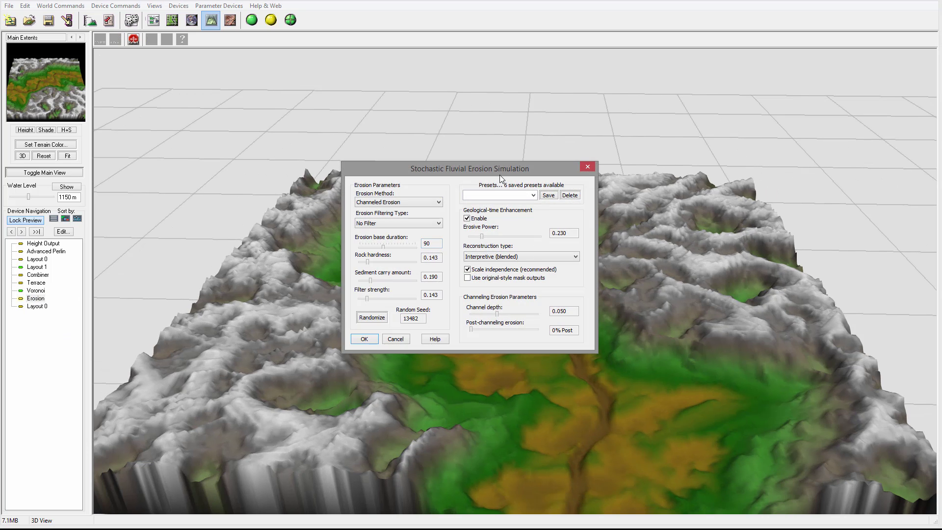
left_click_drag(499, 173, 326, 78)
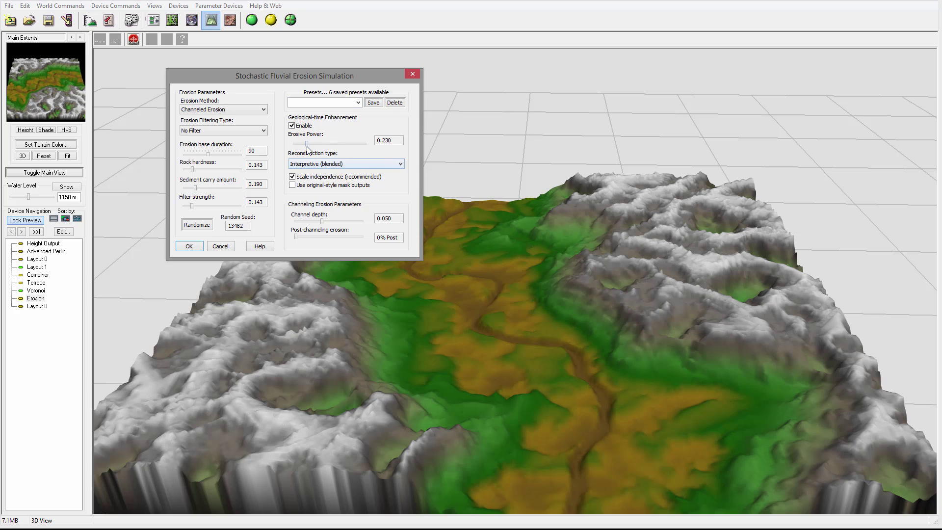
left_click_drag(313, 144, 315, 144)
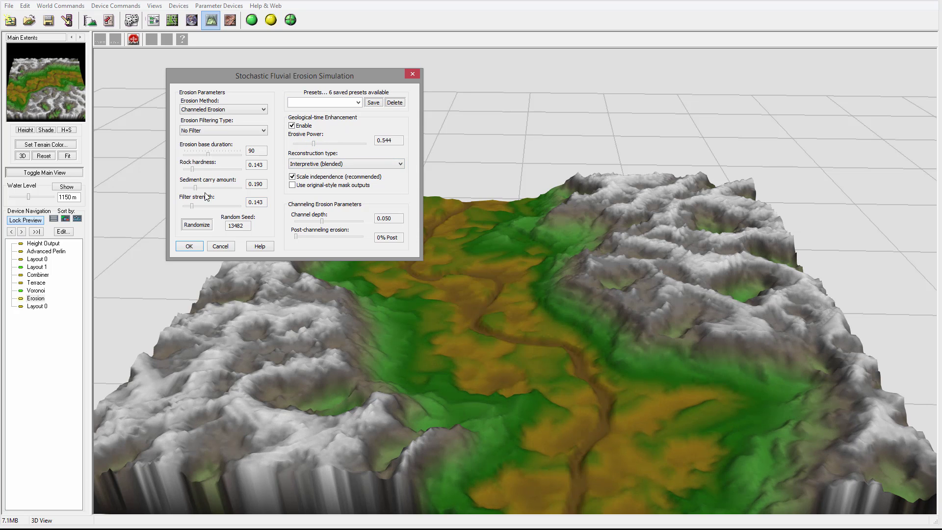
left_click_drag(203, 188, 204, 187)
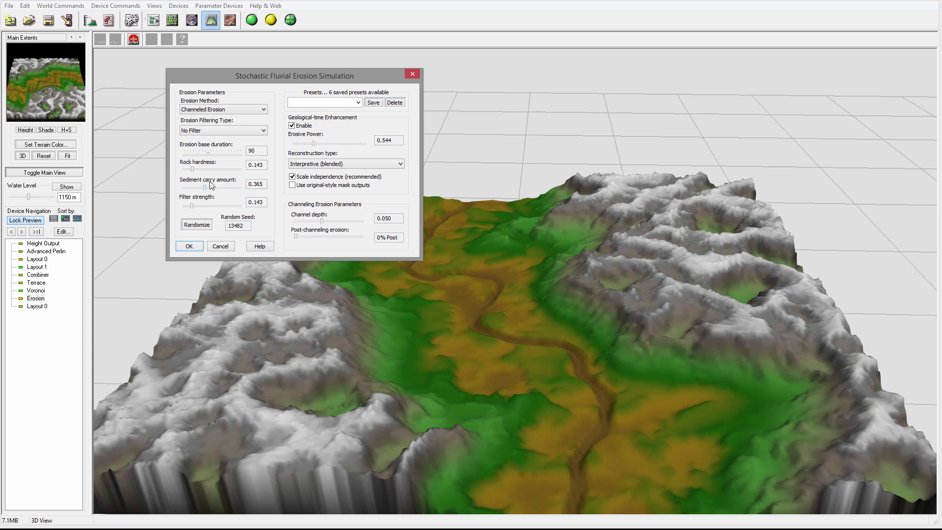
left_click_drag(213, 154, 216, 155)
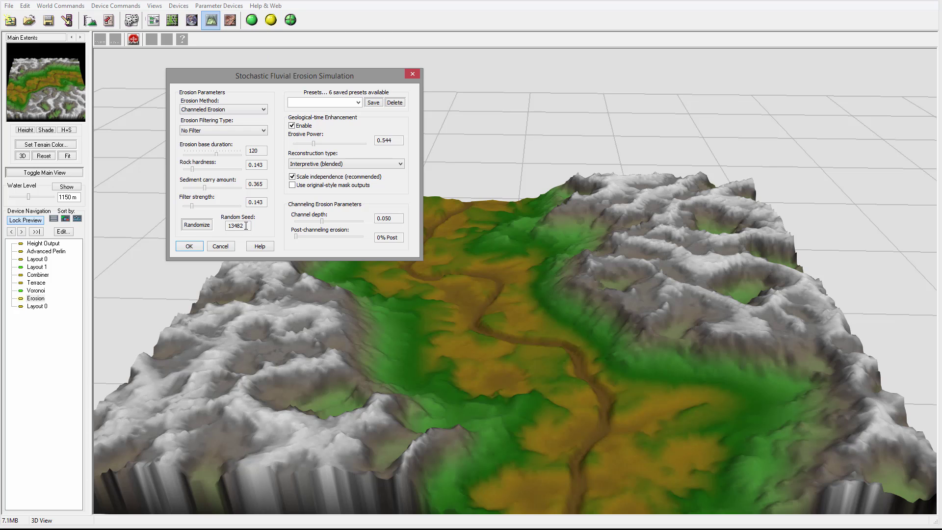
left_click(189, 246)
left_click(251, 19)
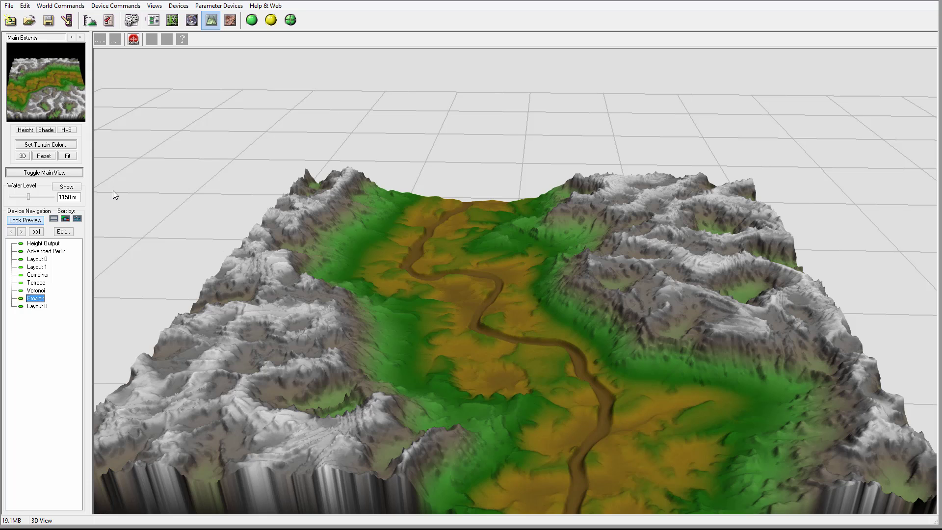
Show the water and lower its level to 105 m so it fills the channel along the canyon floor
left_click(63, 188)
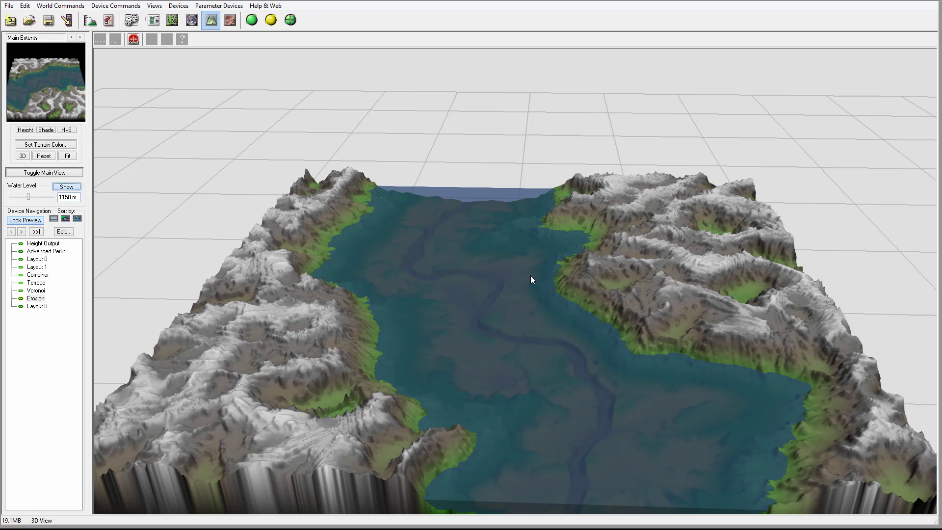
left_click_drag(28, 196, 14, 197)
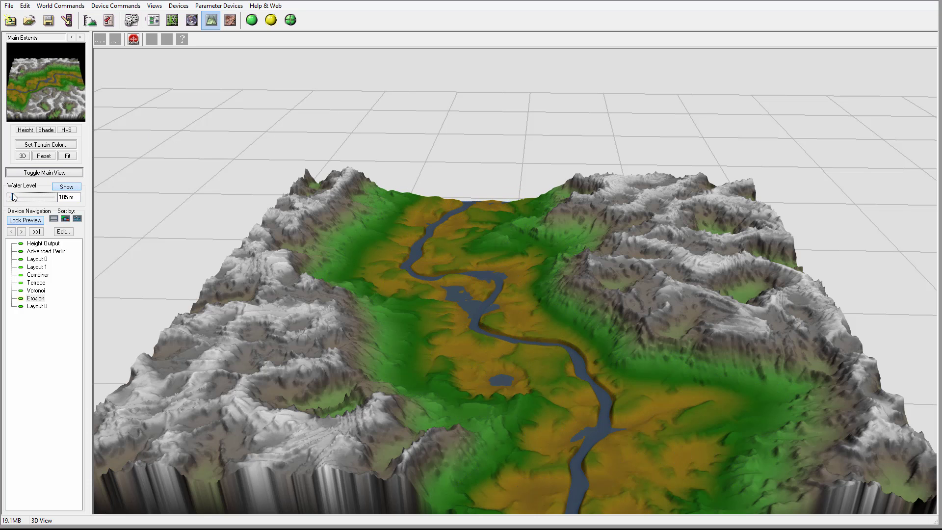
left_click_drag(230, 271, 486, 342)
left_click_drag(614, 315, 225, 293)
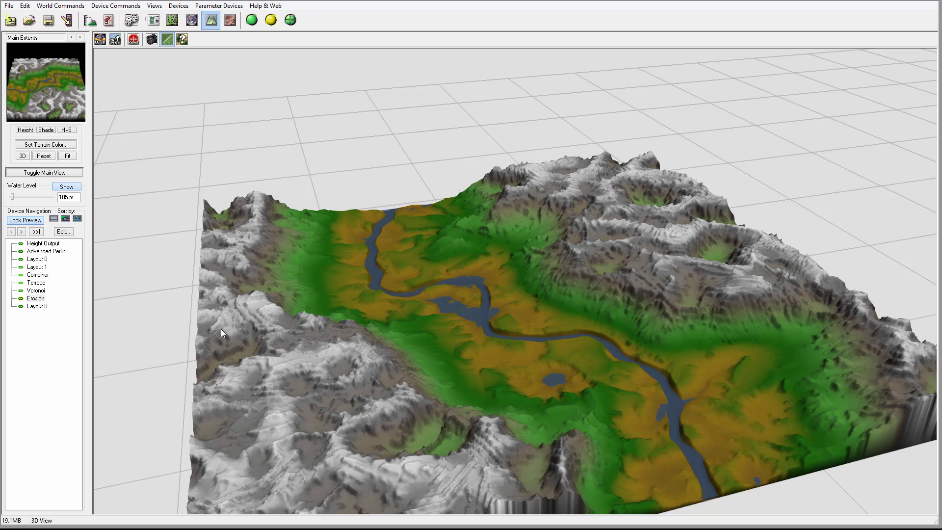
Set the Advanced Perlin feature scale to 3.36359 km, steepness to 0.500 and elevation center to 1886.72
double_click(57, 252)
left_click_drag(469, 139, 745, 63)
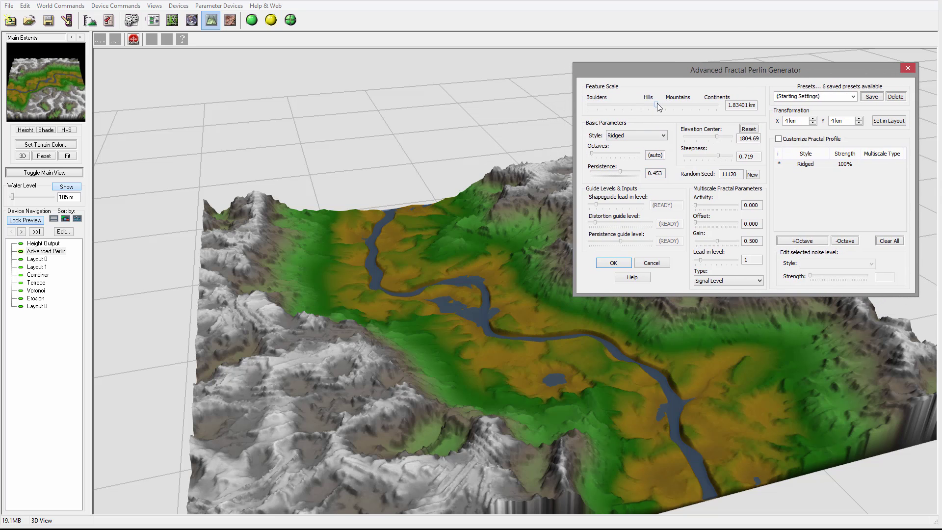
left_click_drag(657, 103, 666, 103)
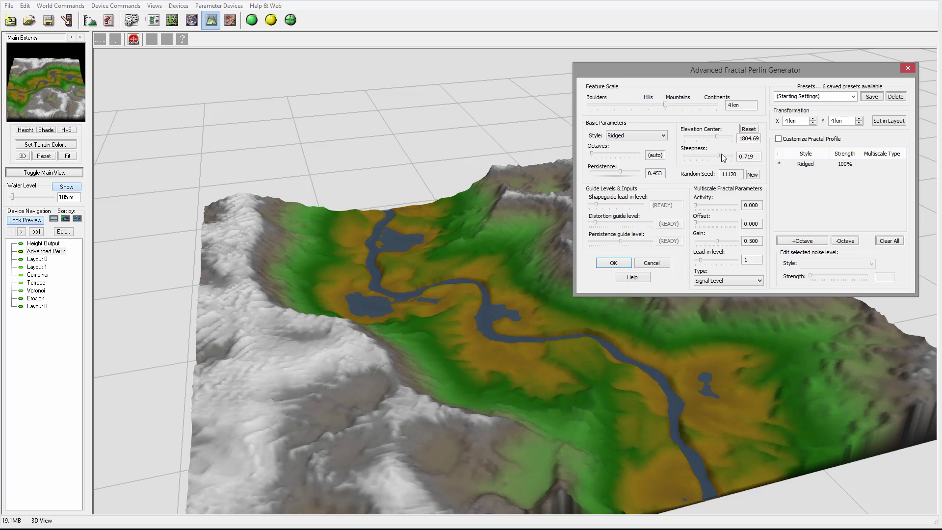
mouse_move(717, 155)
left_mouse_down()
mouse_move(724, 138)
mouse_move(715, 137)
mouse_move(709, 157)
left_mouse_up()
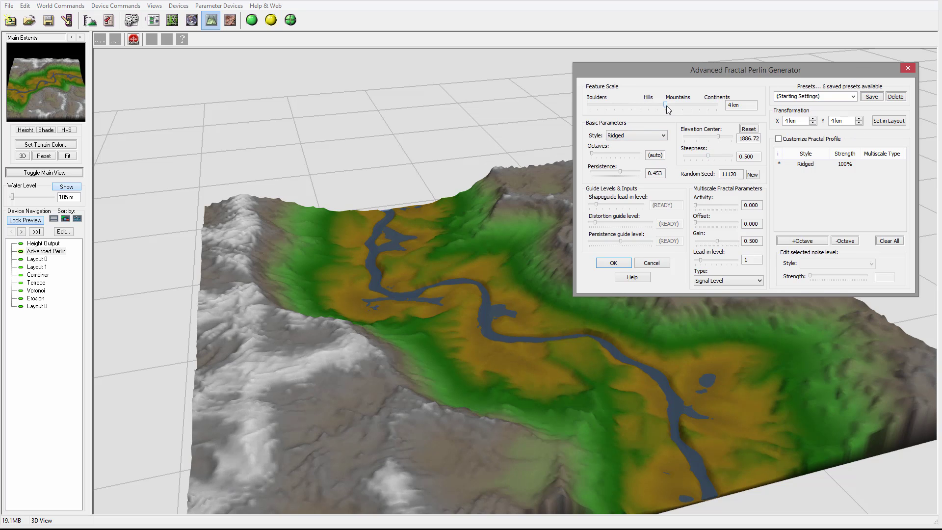
left_click_drag(666, 105, 663, 104)
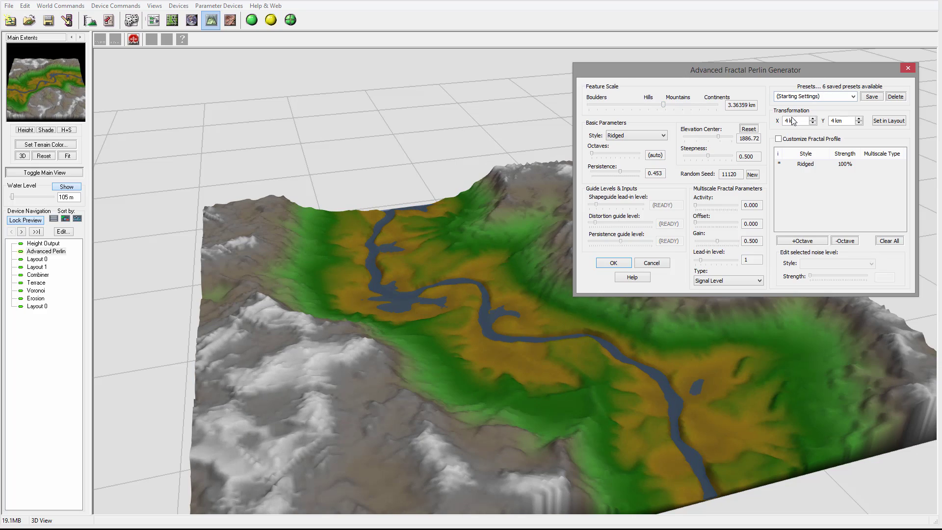
left_click(613, 263)
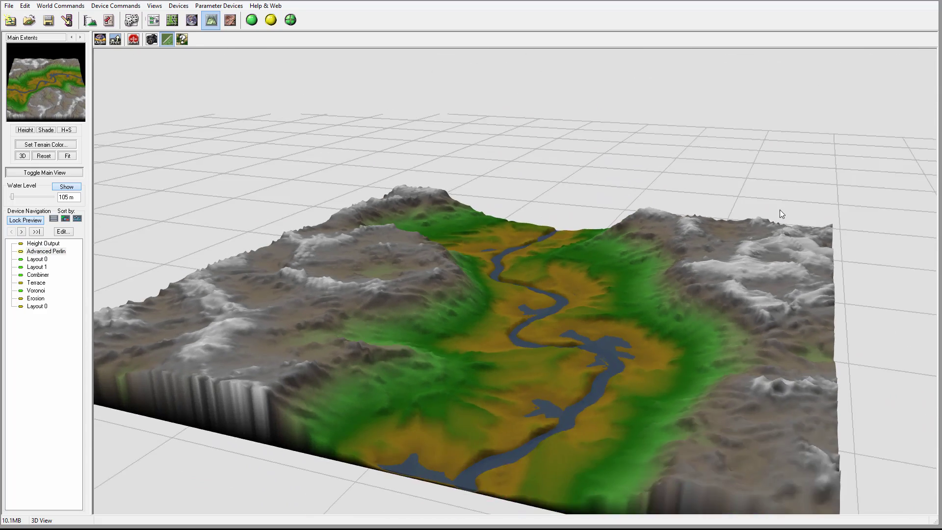
Rebuild the terrain with the new Perlin settings and inspect the river canyon from several angles
left_click_drag(781, 214, 645, 317)
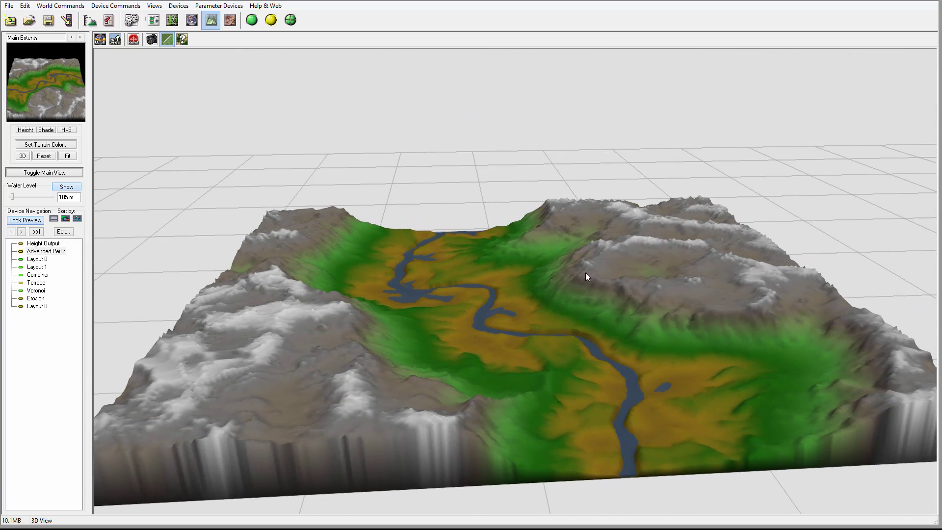
left_click_drag(570, 276, 475, 317)
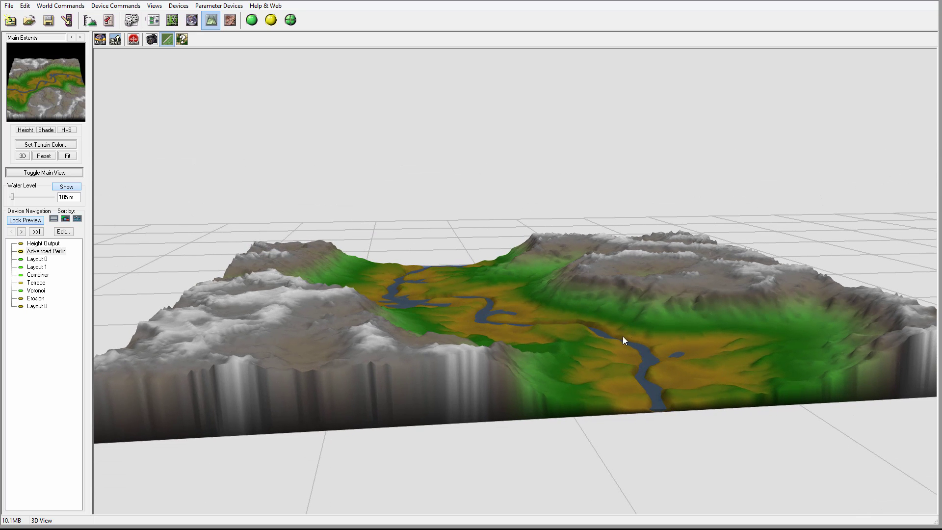
left_click_drag(622, 315, 523, 298)
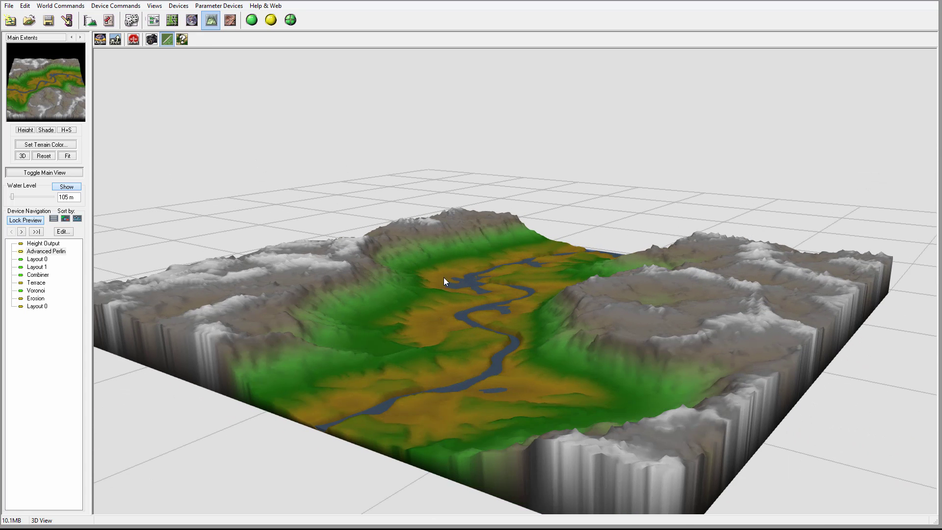
left_click_drag(527, 357, 586, 363)
left_click_drag(548, 326, 569, 333)
left_click(229, 19)
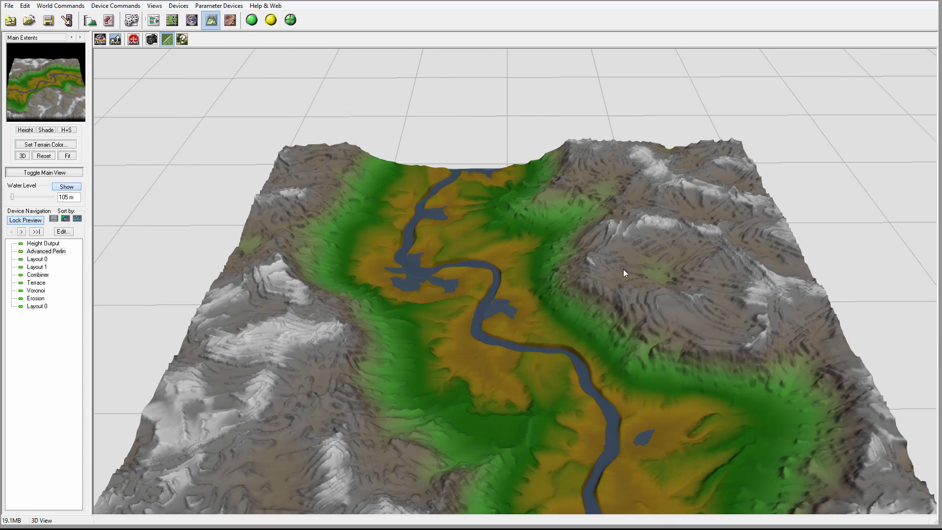
left_click_drag(651, 292, 651, 247)
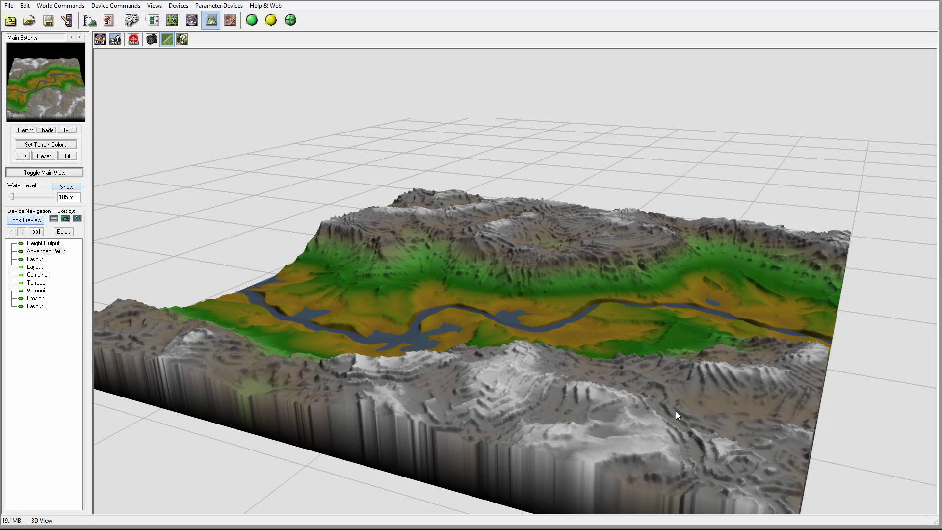
left_click_drag(670, 411, 716, 211)
left_click_drag(700, 364, 646, 217)
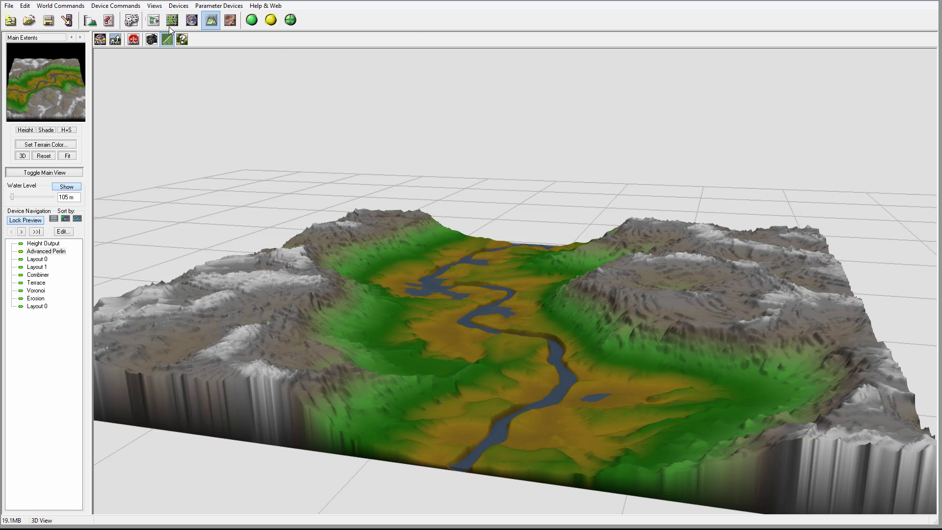
Align the Erosion device and the Layout 0 generator that follows it in the device network
left_click(154, 20)
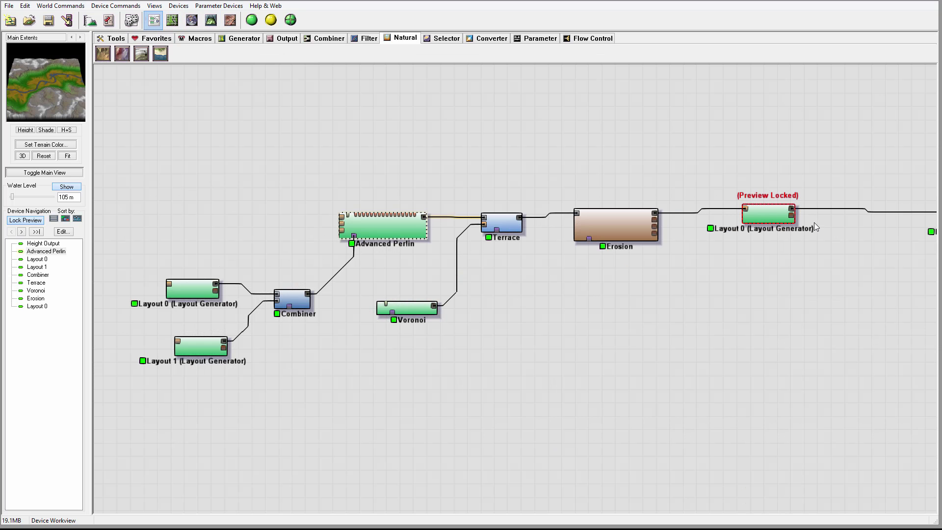
left_click_drag(757, 278, 702, 266)
left_click(527, 224)
left_click_drag(676, 219, 651, 203)
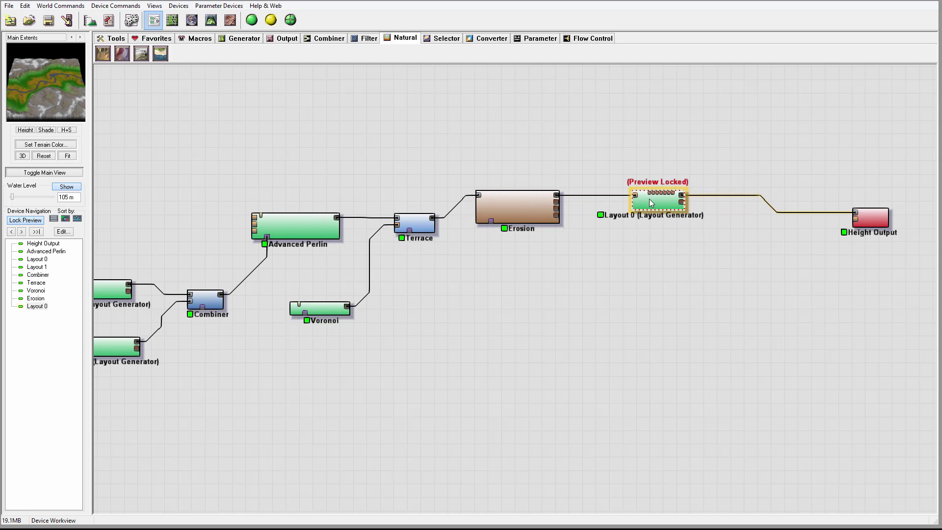
Examine the river channel and canyon walls in 3D from above, from the side and along the valley
left_click(211, 20)
left_click_drag(639, 258, 533, 350)
scroll(597, 357, "up", 3)
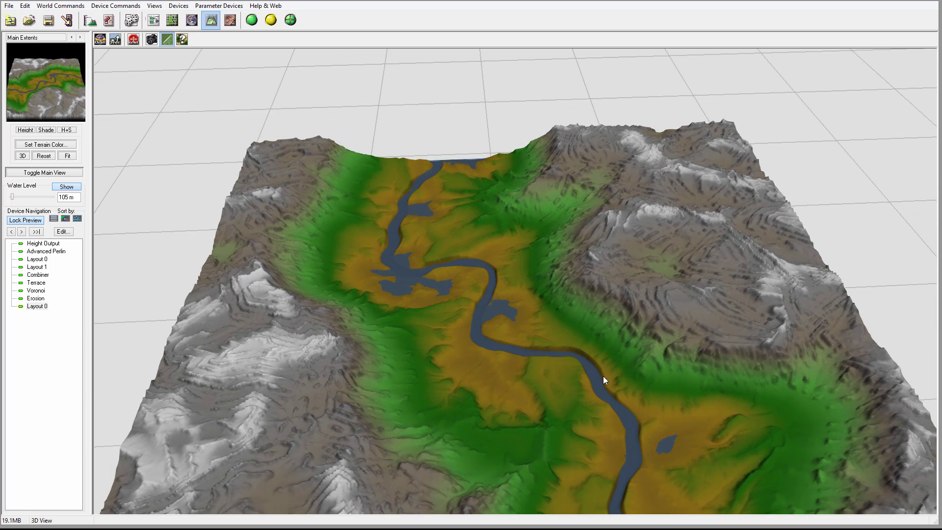
left_click_drag(613, 347, 547, 284)
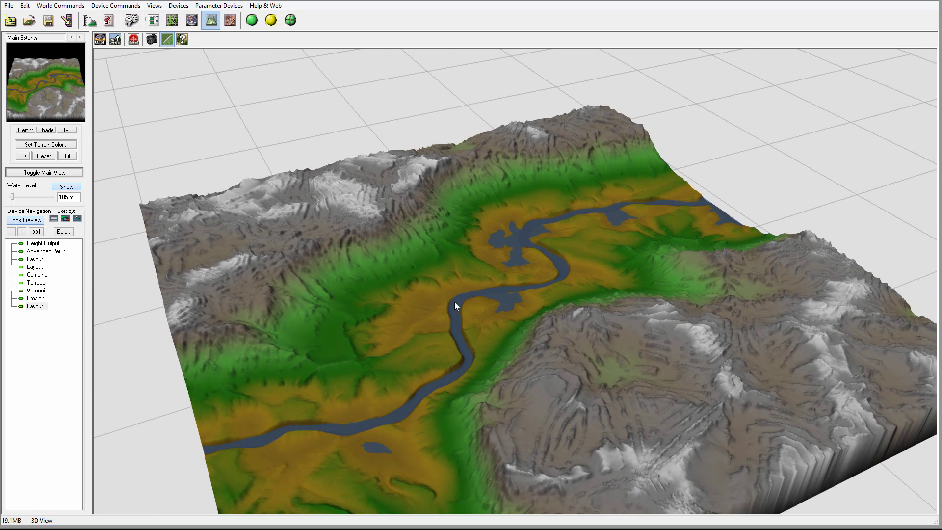
left_click_drag(429, 315, 563, 334)
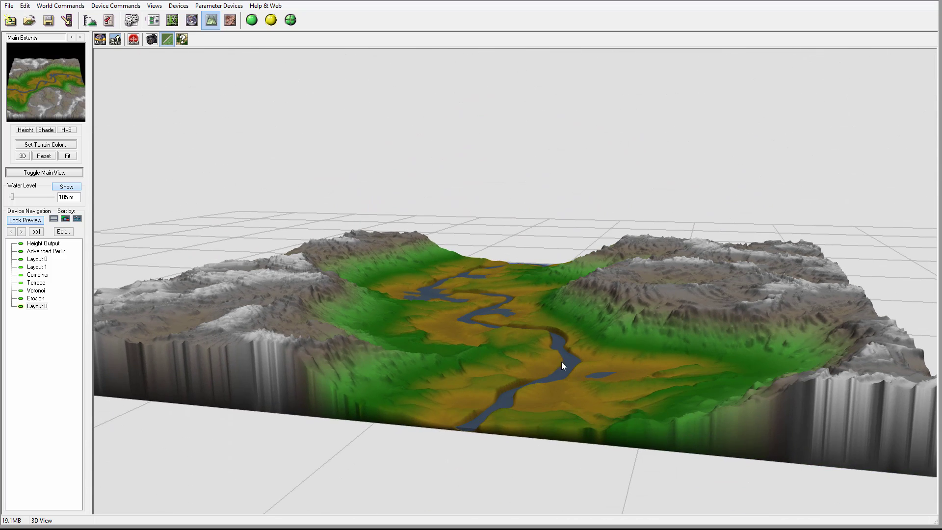
left_click_drag(558, 365, 641, 369)
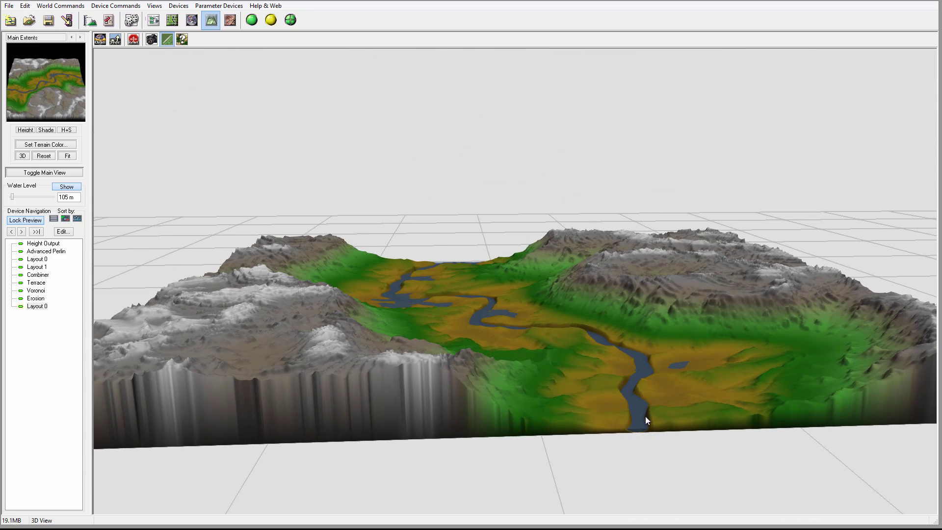
left_click_drag(596, 333, 556, 373)
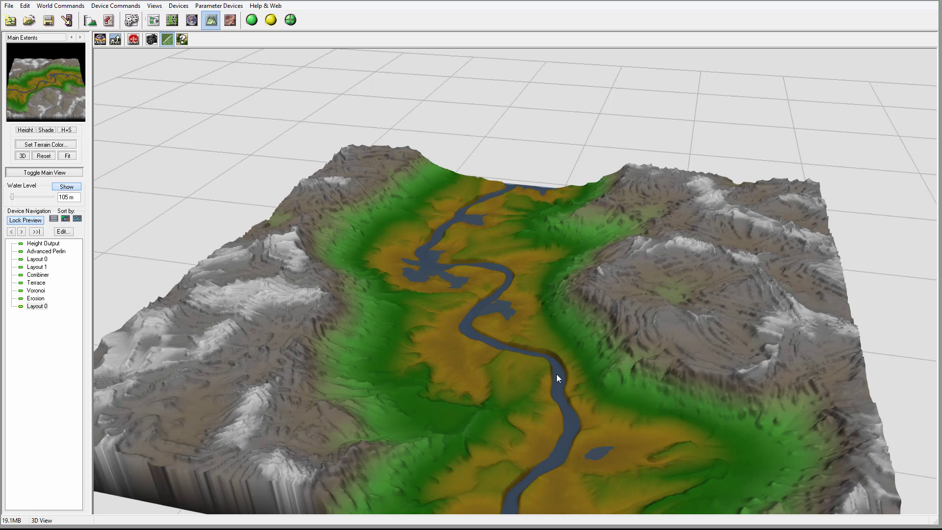
Insert a second Erosion device between the last Layout 0 generator and Height Output, and unlock the preview
left_click(153, 20)
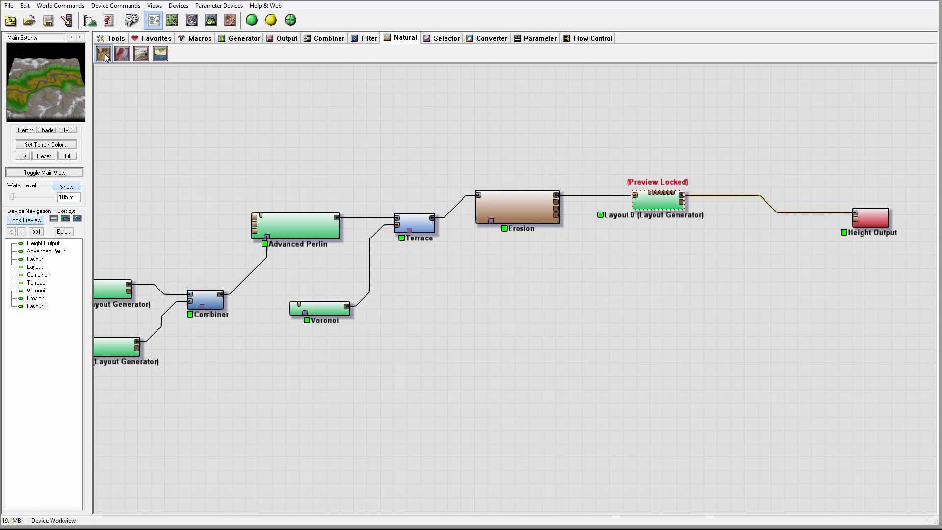
left_click_drag(103, 53, 746, 195)
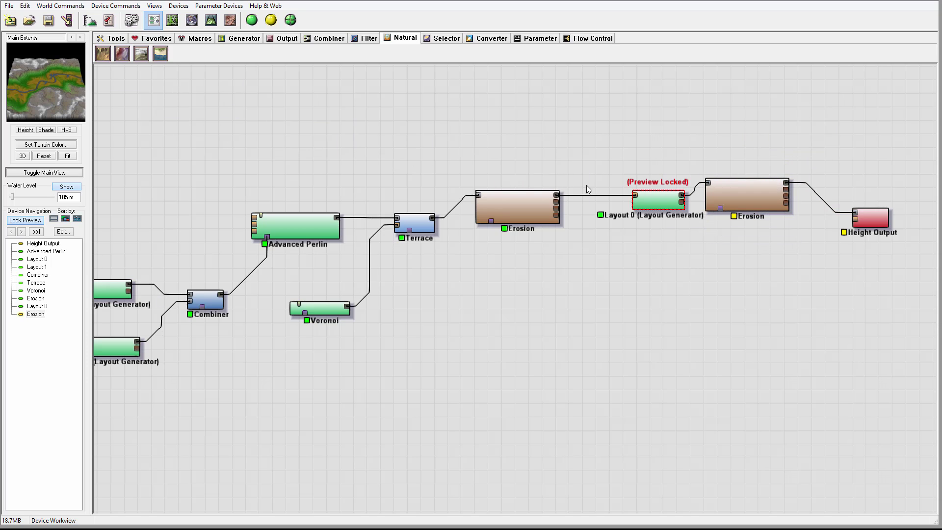
left_click(659, 196)
left_click(660, 202)
Space out the first Erosion, Layout 0, new Erosion and Height Output devices in a straight row
mouse_move(525, 208)
left_mouse_down()
mouse_move(504, 185)
mouse_move(526, 218)
left_mouse_up()
scroll(800, 258, "down", 1)
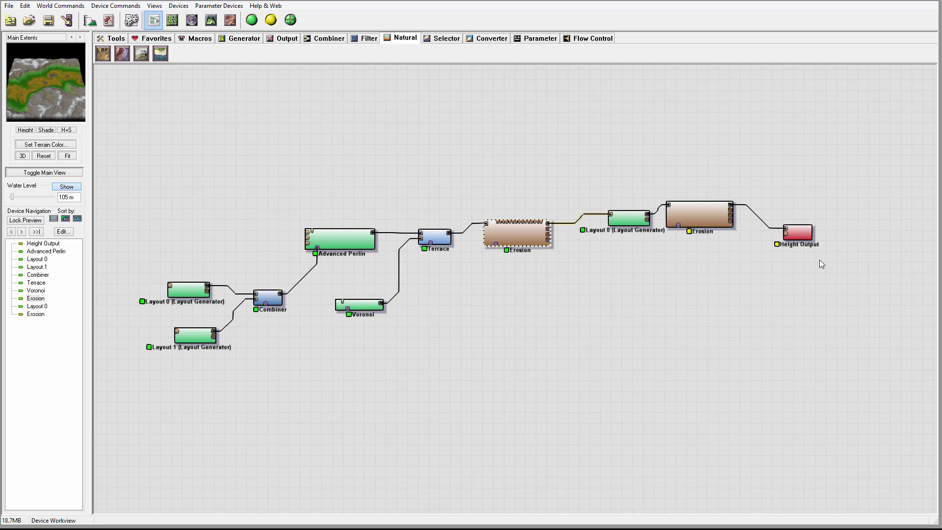
right_click_drag(825, 262, 648, 274)
left_click_drag(672, 218, 487, 291)
left_click_drag(531, 248, 627, 258)
left_click_drag(469, 238, 479, 245)
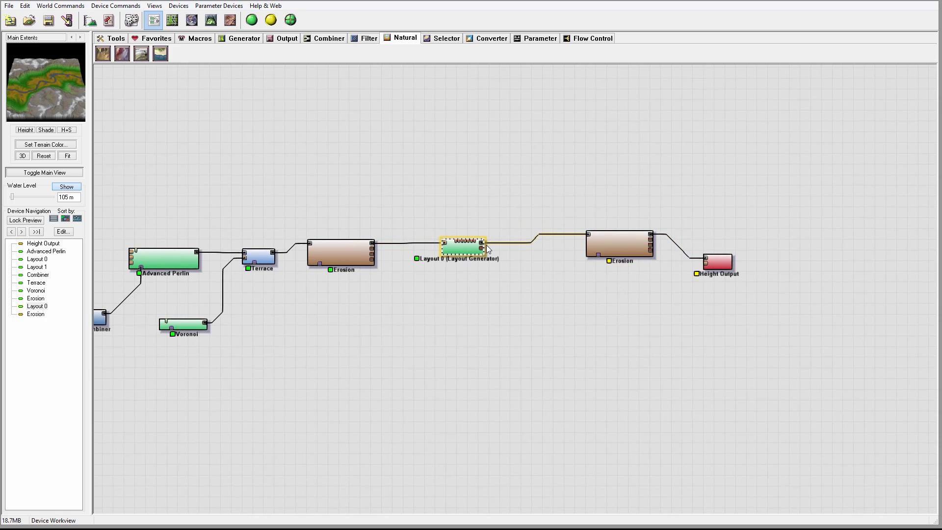
left_click_drag(618, 246, 596, 251)
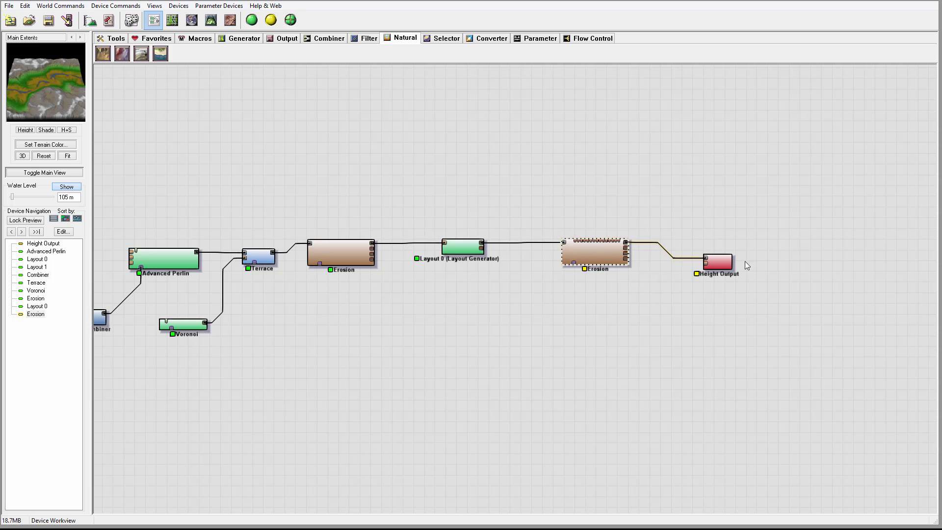
left_click_drag(727, 265, 737, 247)
Switch the second Erosion device to Channeled Erosion and set its erosion base duration to 80
double_click(596, 255)
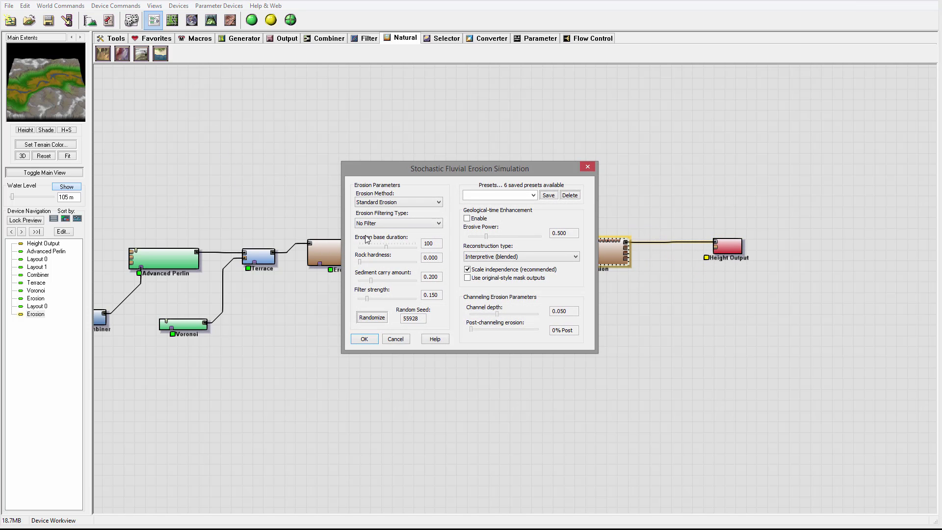
left_click(421, 199)
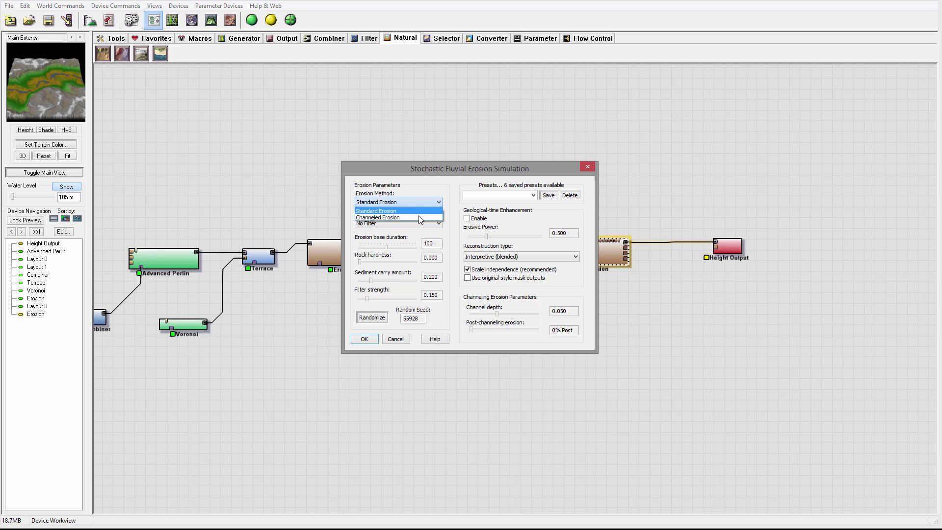
left_click(418, 216)
key("Down")
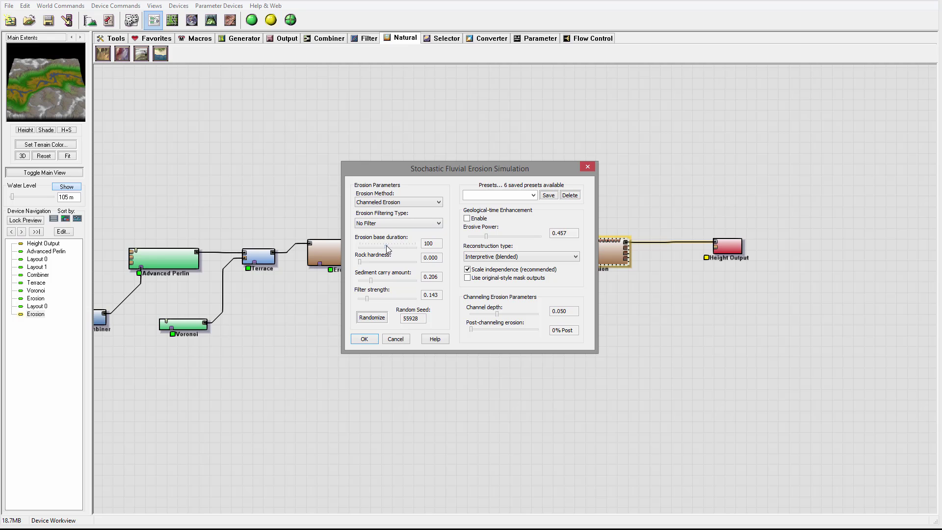
left_click_drag(385, 247, 382, 248)
left_click(364, 338)
Lock the preview on the second Erosion device and inspect the river valley in the 3D view
right_click(630, 252)
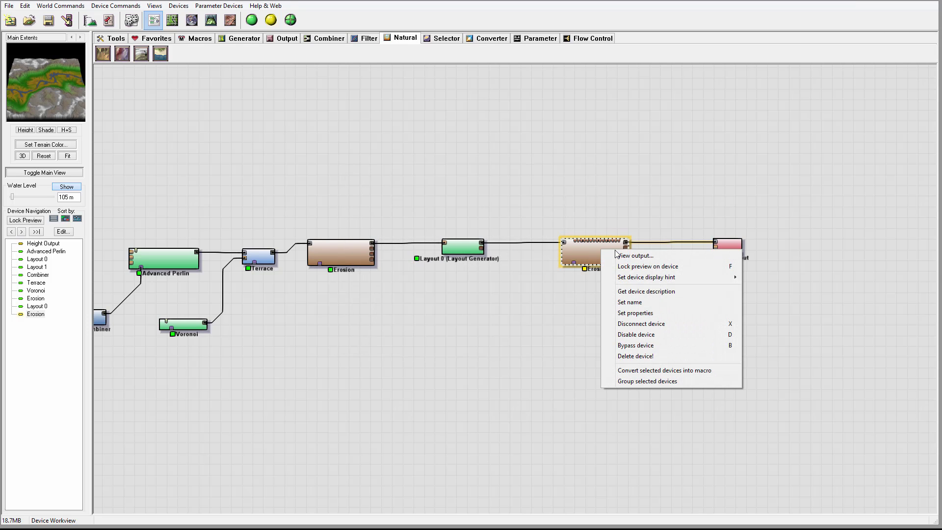
left_click(672, 266)
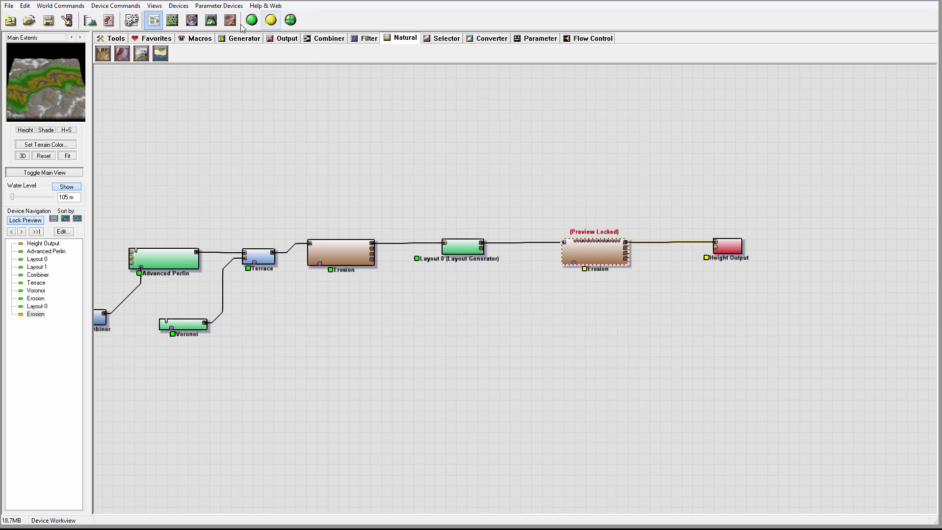
left_click(211, 19)
left_click_drag(512, 215, 457, 326)
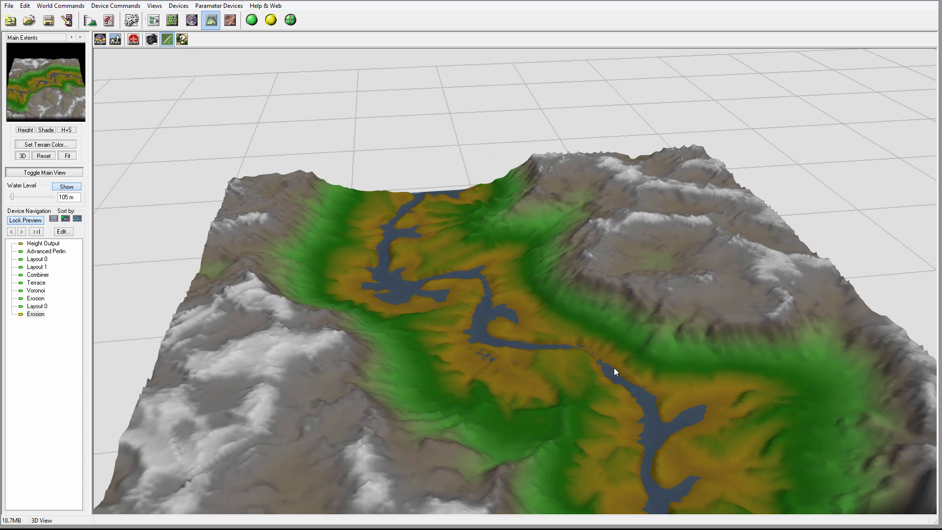
left_click_drag(617, 369, 587, 368)
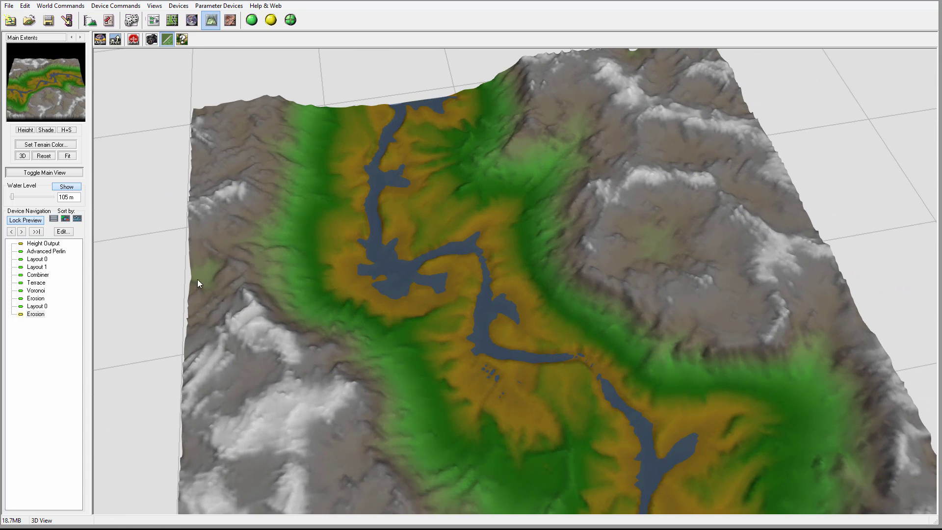
Set the second Erosion device's rock hardness to 0.587 and its sediment carry amount to 0.095
double_click(35, 315)
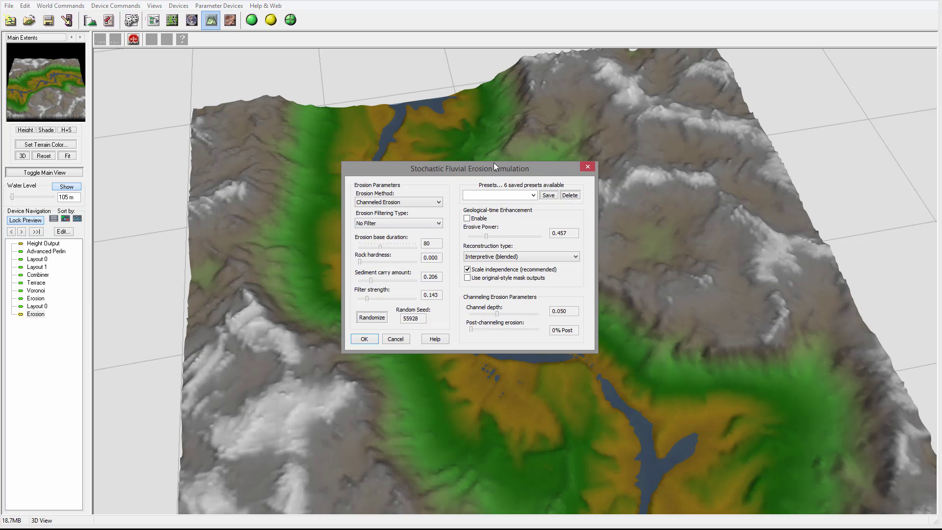
left_click_drag(496, 169, 754, 105)
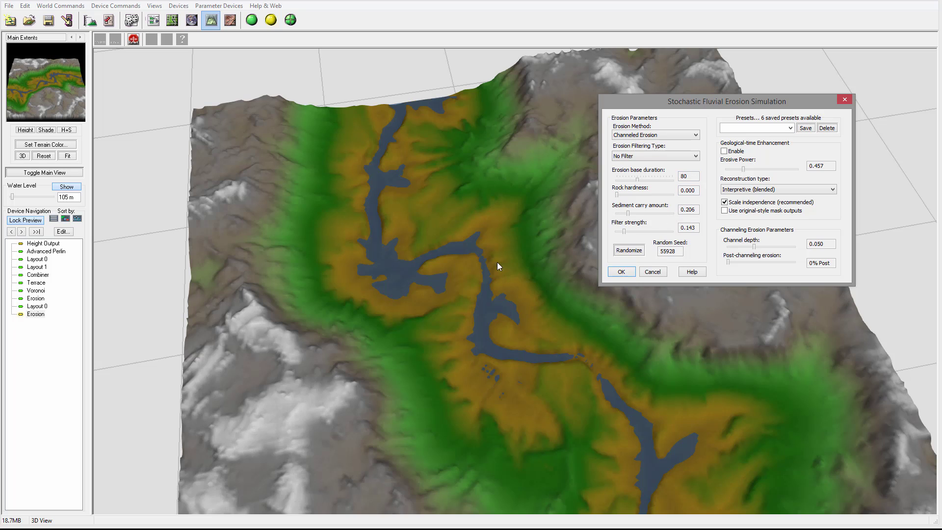
left_click_drag(617, 195, 650, 196)
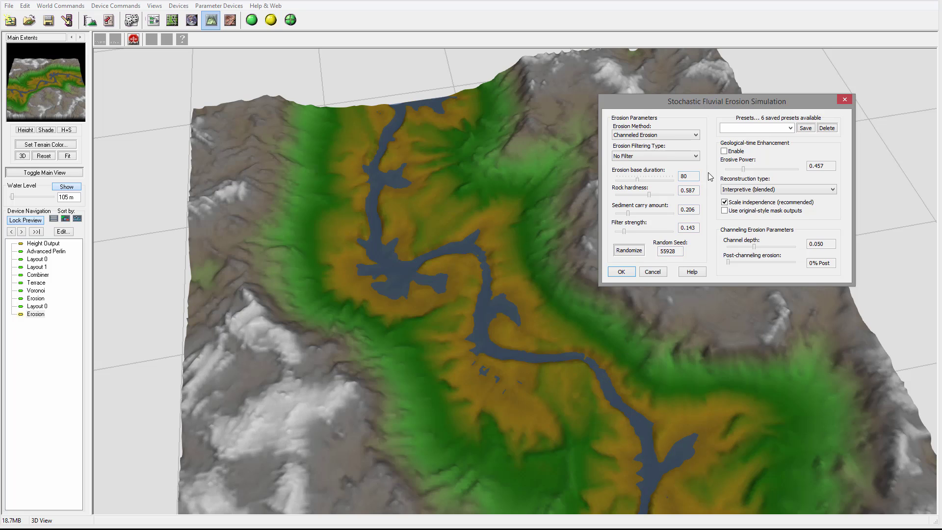
left_click_drag(629, 215, 622, 214)
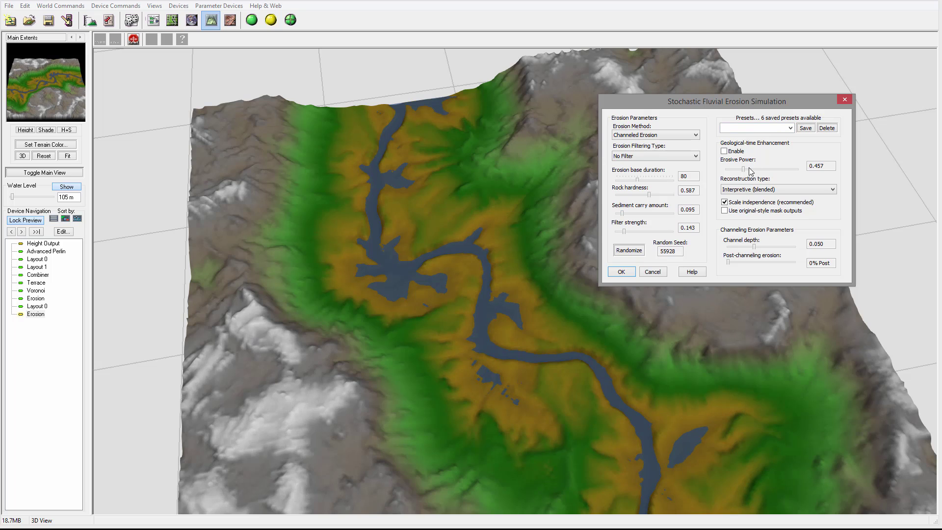
Enable geological-time enhancement on the second Erosion device and raise its erosive power slightly
left_click(724, 152)
left_click_drag(744, 169, 754, 169)
left_click(621, 271)
Check the eroded valley from low and high angles and build the full world
left_click_drag(596, 222, 628, 276)
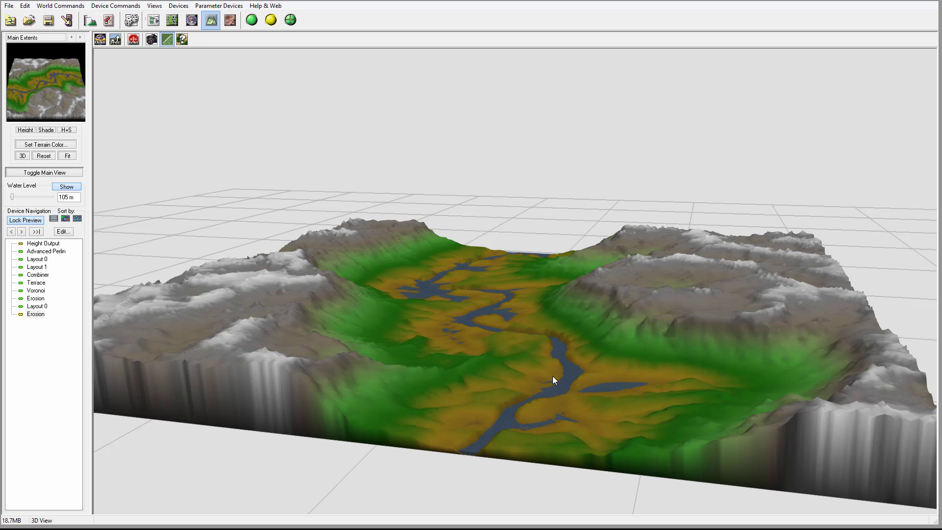
left_click_drag(552, 374, 660, 417)
scroll(507, 343, "up", 3)
left_click(252, 19)
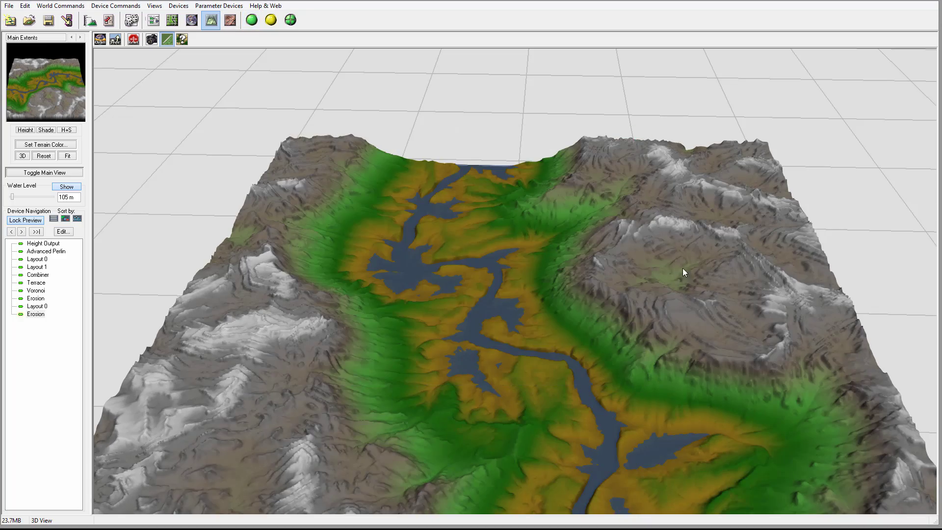
Lower the water level of the built terrain to 52.5 m so that water keeps mainly to the river channel
left_click_drag(567, 306, 434, 403)
left_click_drag(488, 265, 347, 217)
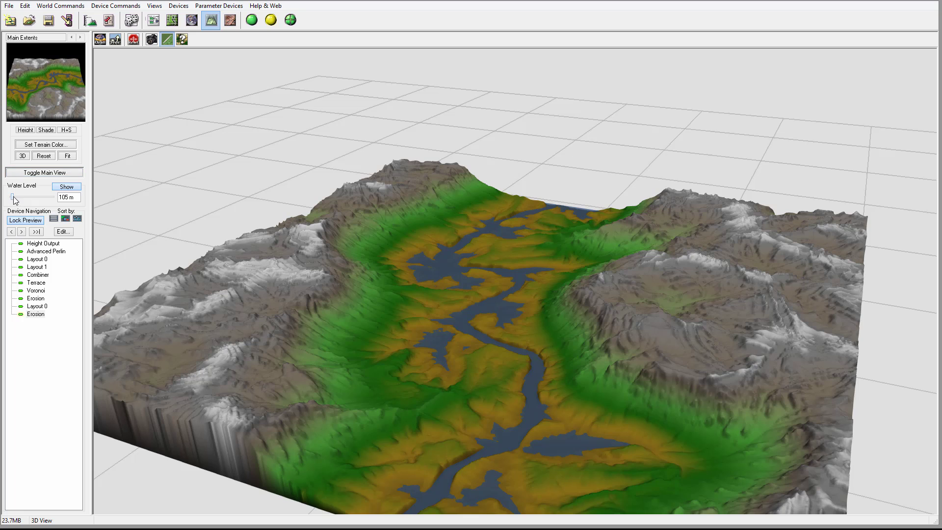
left_click_drag(14, 196, 12, 197)
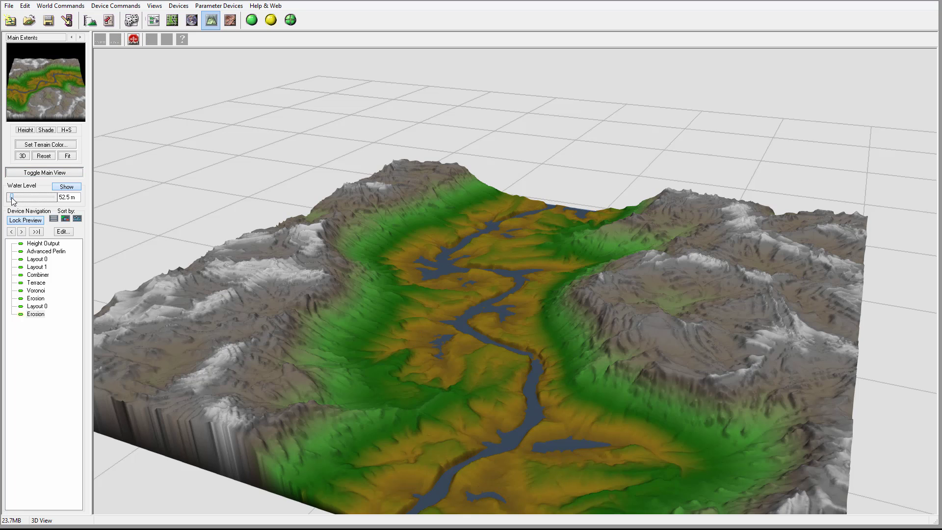
left_click_drag(363, 220, 431, 234)
Return to the device network and shift the second Erosion device slightly closer to the Layout 0 generator before it
left_click(154, 19)
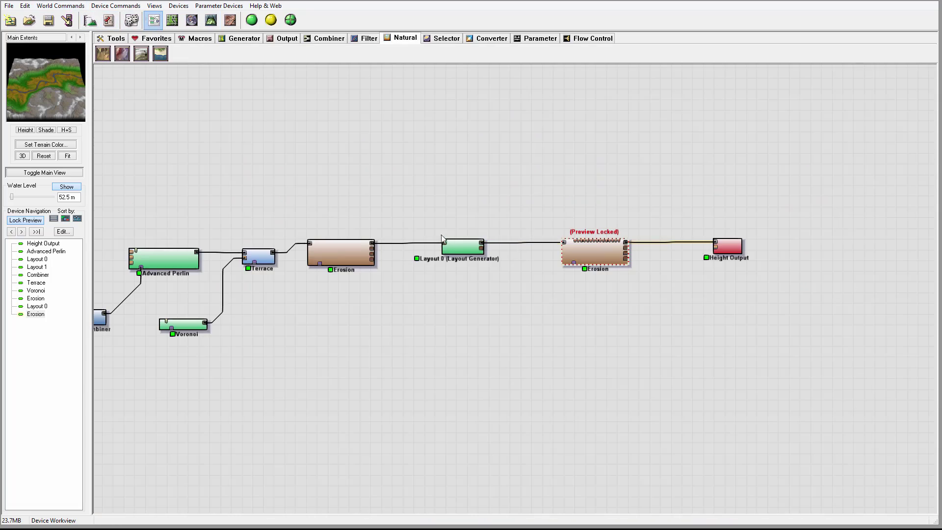
left_click_drag(561, 292, 657, 246)
left_click(643, 230)
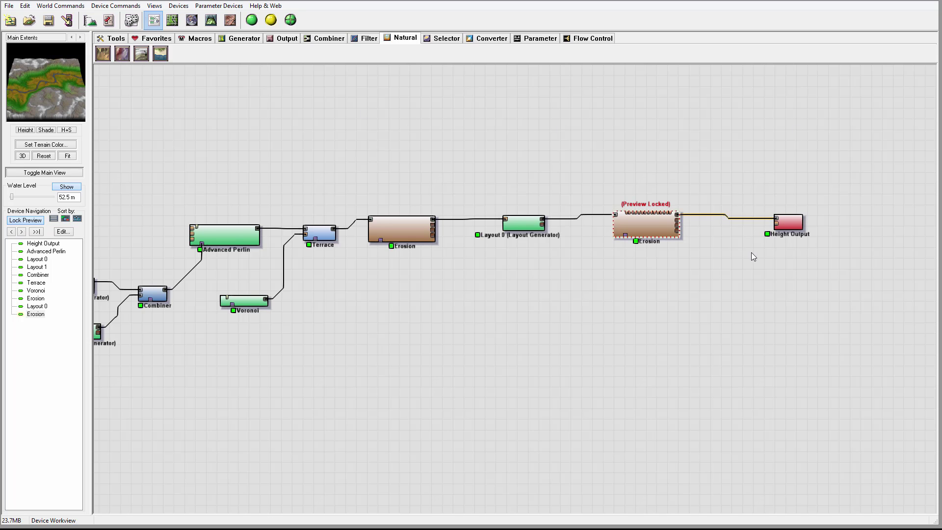
left_click_drag(704, 243, 597, 244)
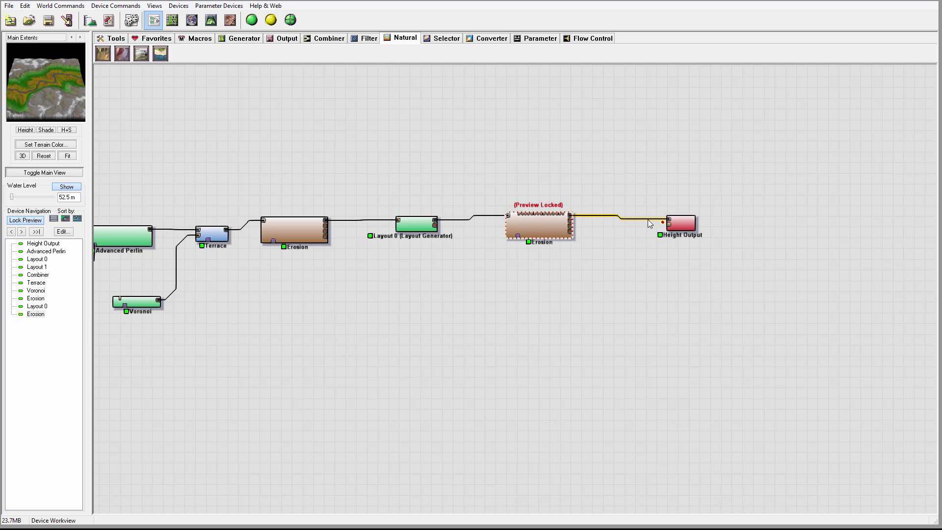